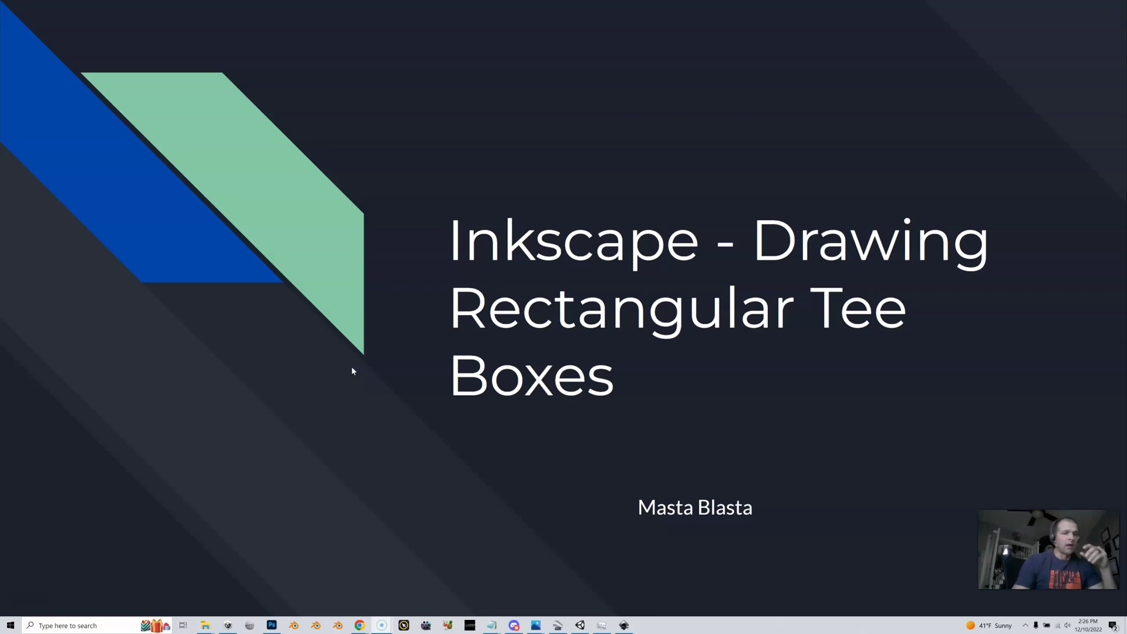
Alt+Tab from Google Slides to the Kapalua.svg Inkscape window.
{"action": "key", "text": "alt+Tab"}
{"action": "key", "text": "alt+Tab"}
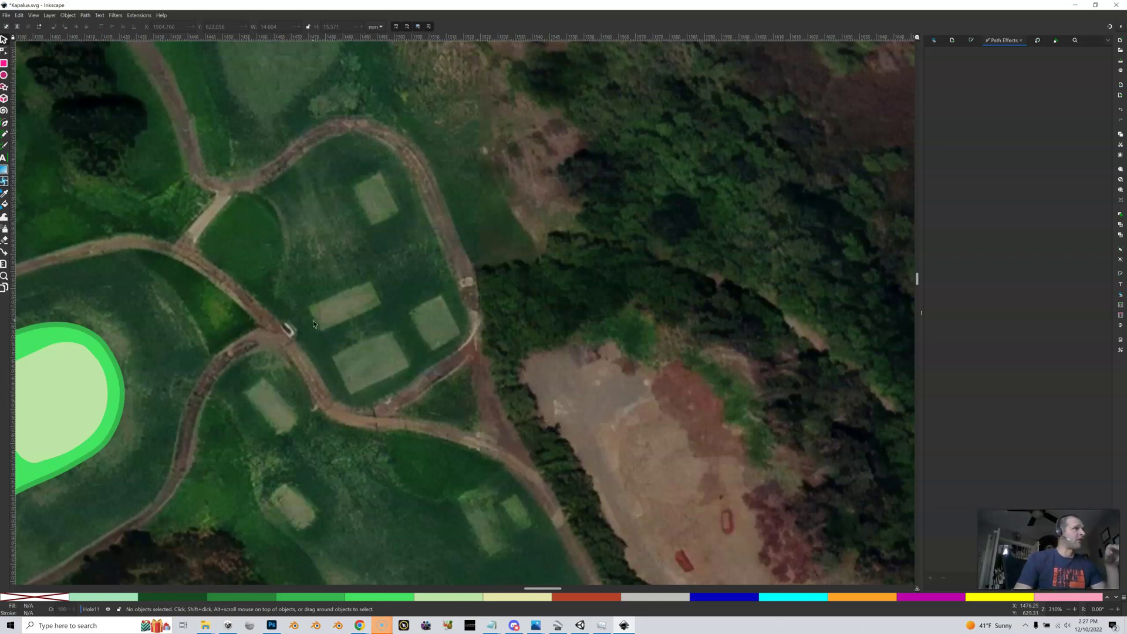
Select the Pen (Bezier) tool in Inkscape's toolbox.
{"action": "left_click", "coordinate": [6, 123]}
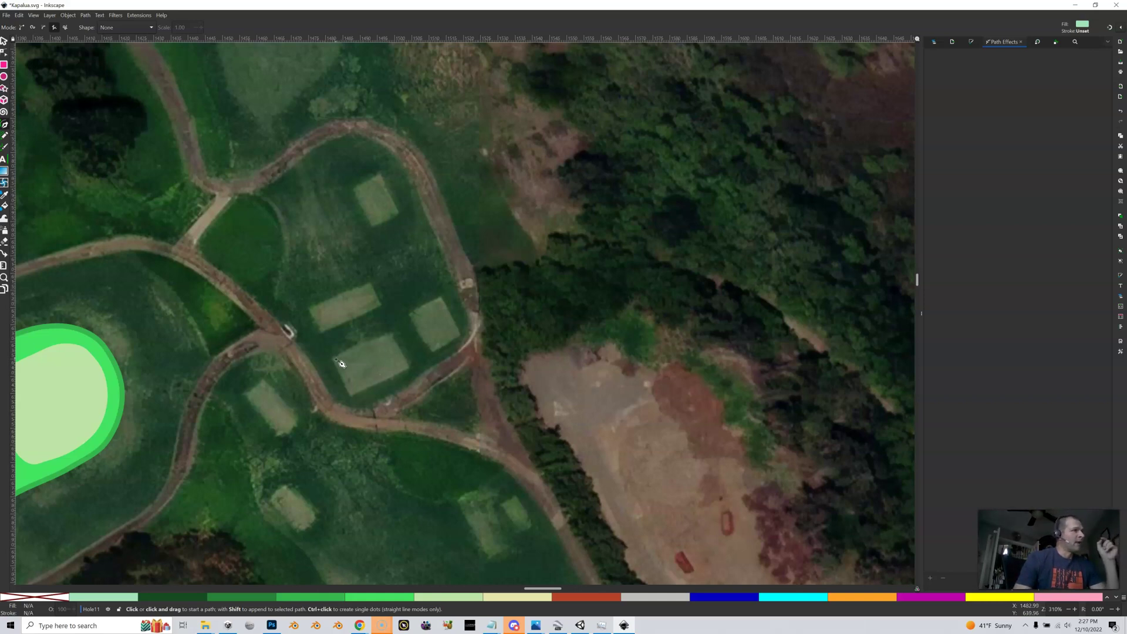
Trace the central tee box's four corners as a closed path and fill it light green.
{"action": "left_click", "coordinate": [340, 363]}
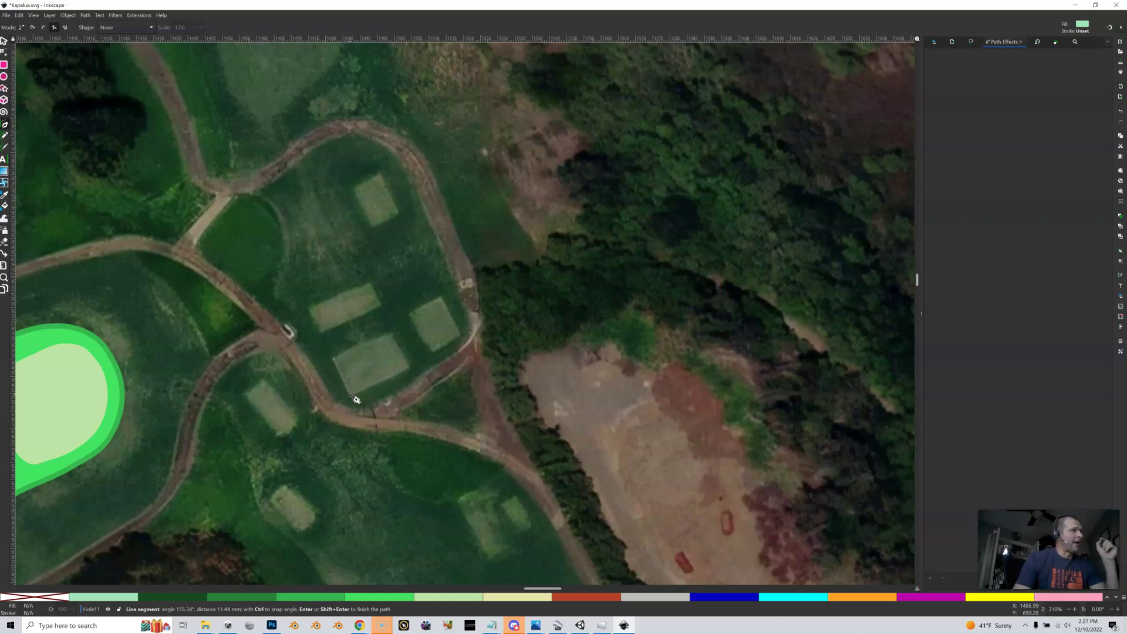
{"action": "left_click", "coordinate": [355, 396]}
{"action": "left_click", "coordinate": [412, 371]}
{"action": "left_click", "coordinate": [393, 337]}
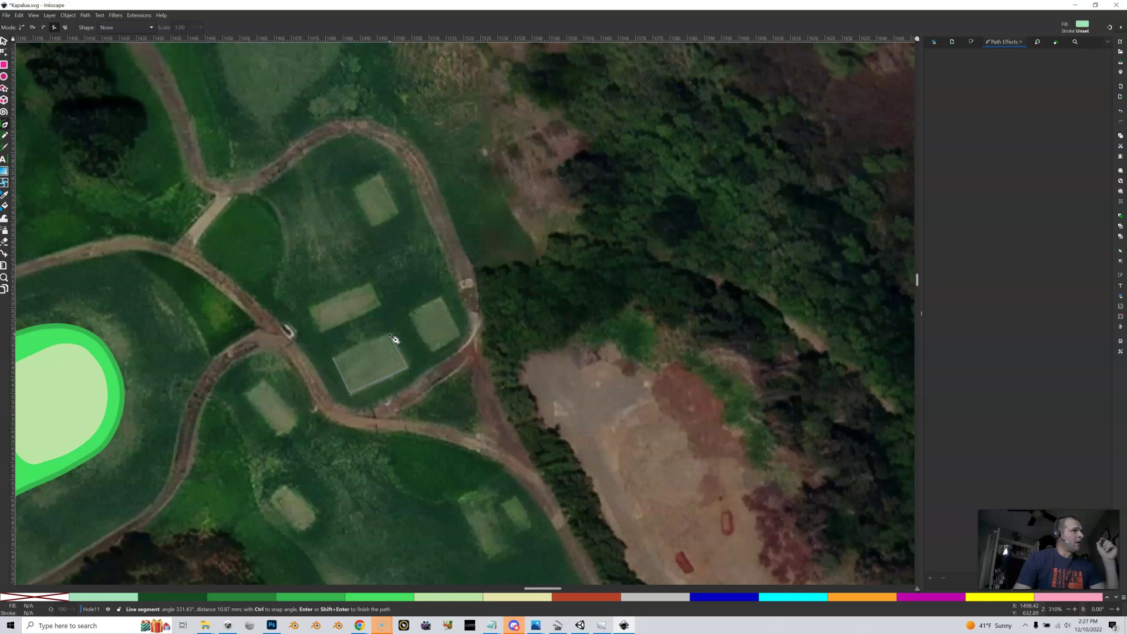
{"action": "left_click", "coordinate": [335, 358]}
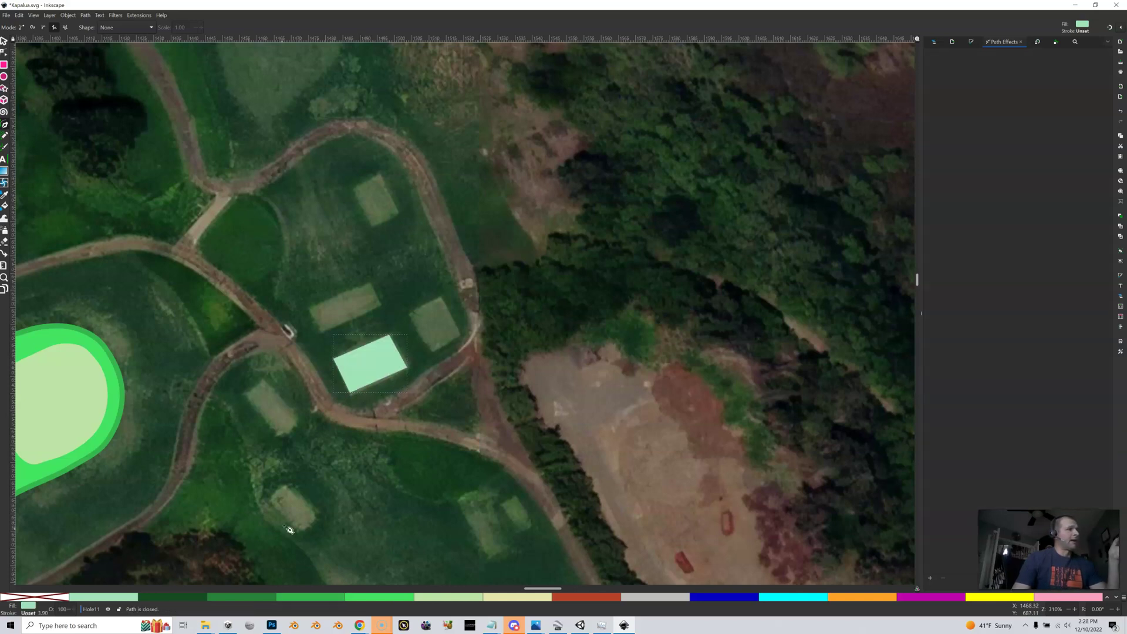
{"action": "left_click", "coordinate": [125, 597]}
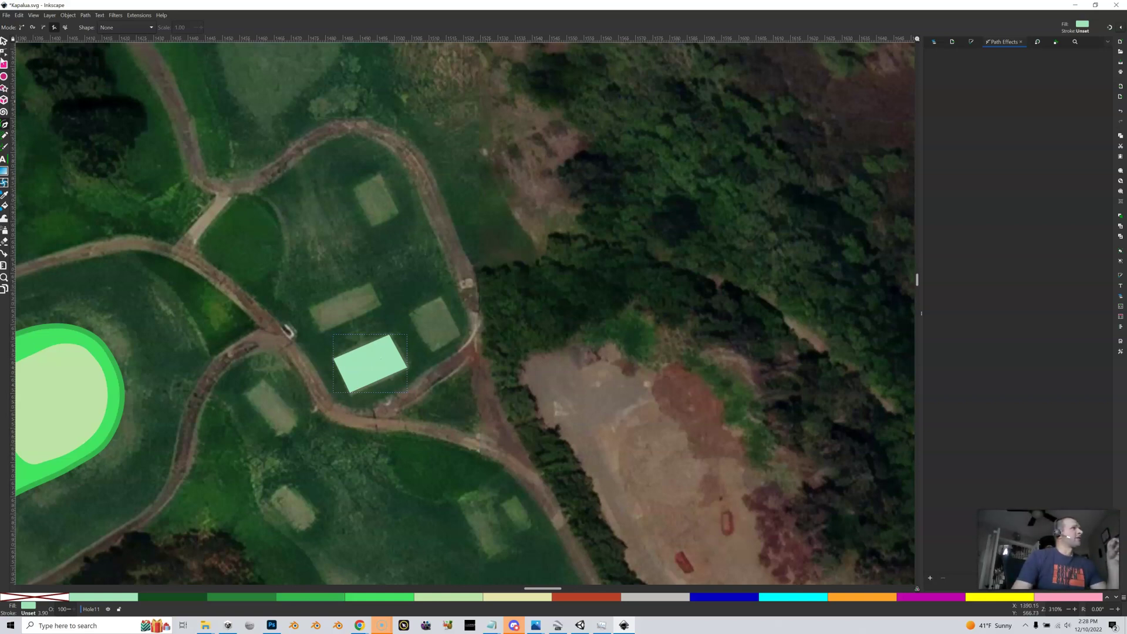
Adjust the top and bottom corners of the traced tee box, then delete the shape.
{"action": "left_click", "coordinate": [4, 52]}
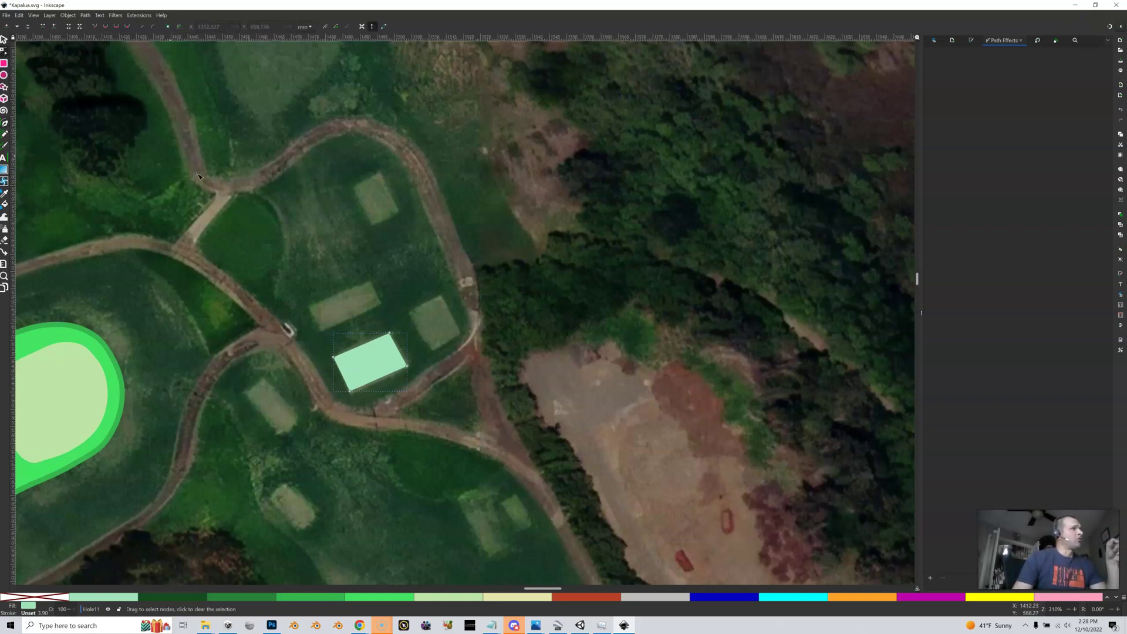
{"action": "left_click_drag", "start_coordinate": [391, 336], "coordinate": [392, 331]}
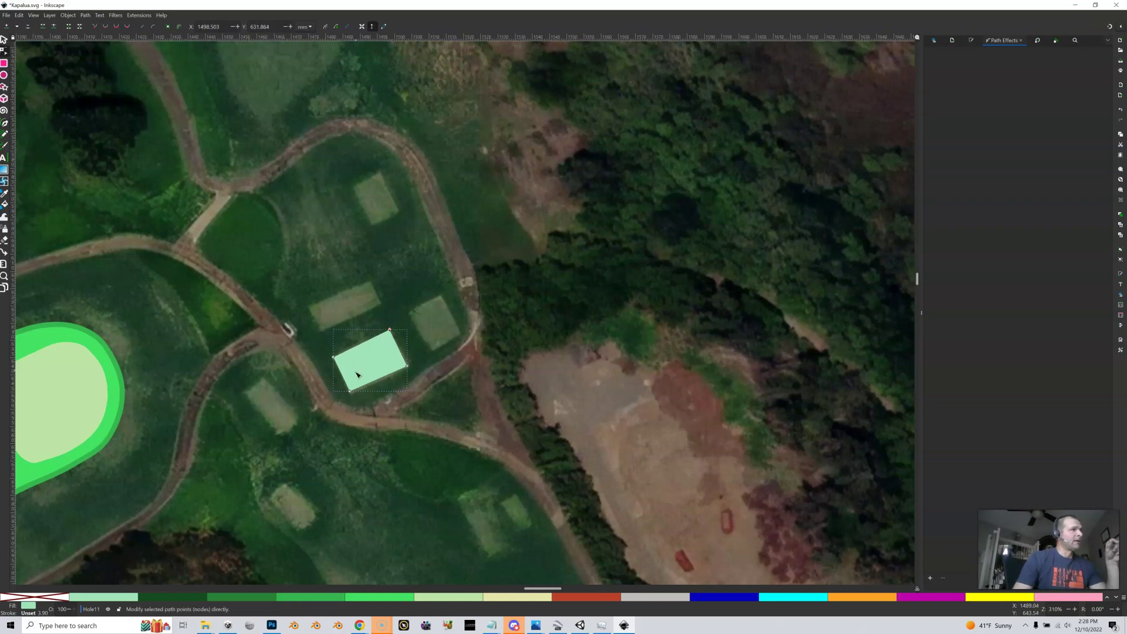
{"action": "left_click_drag", "start_coordinate": [349, 394], "coordinate": [352, 397]}
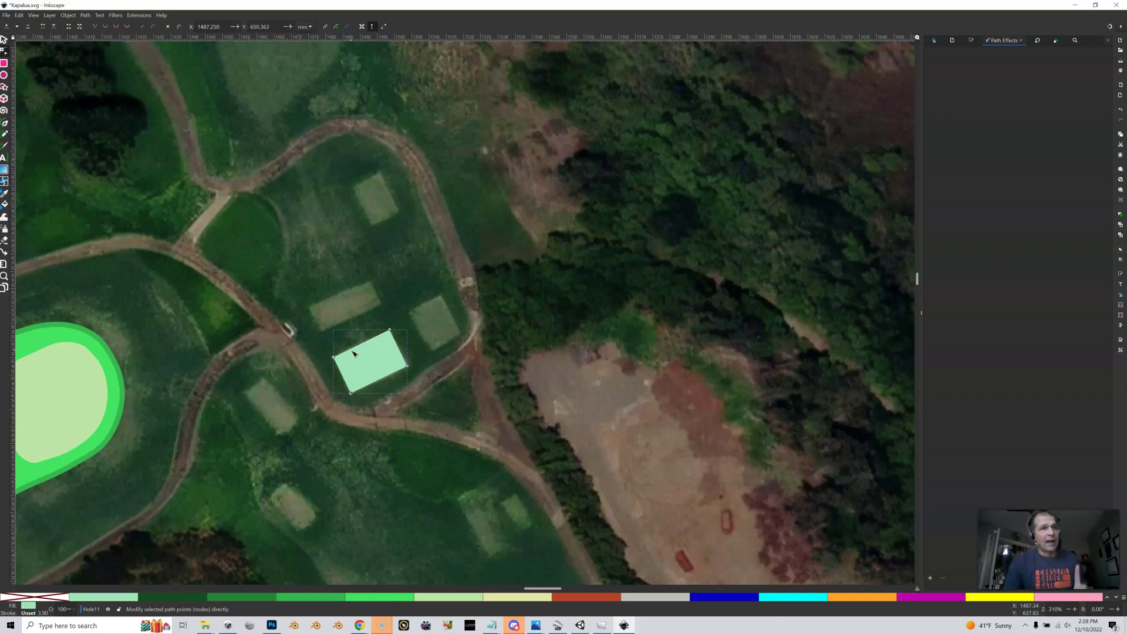
{"action": "left_click", "coordinate": [4, 40]}
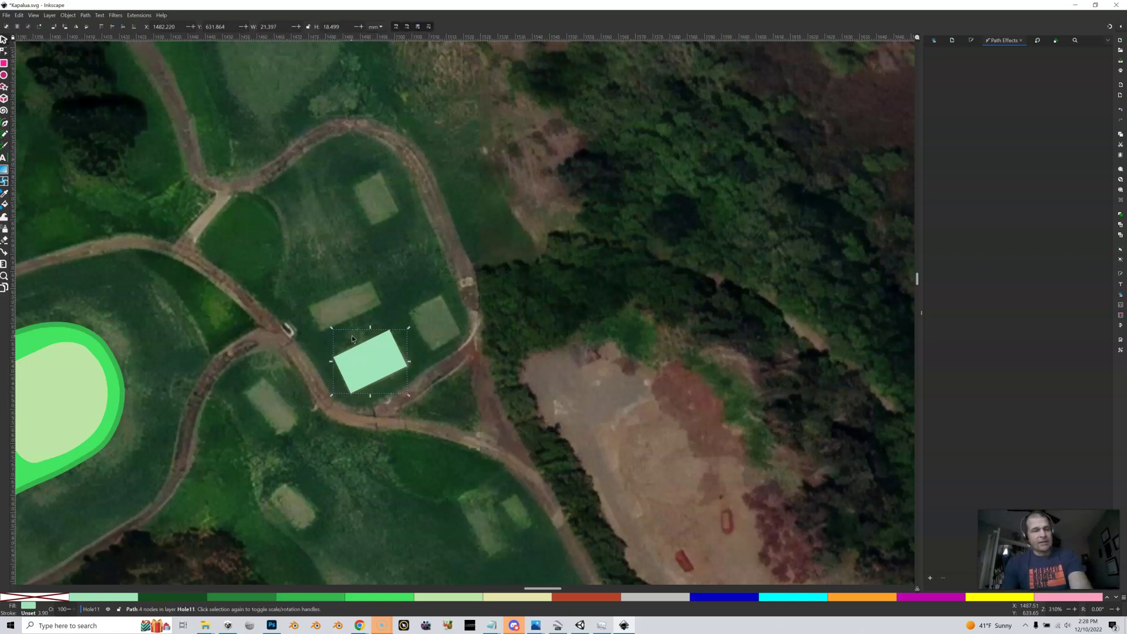
{"action": "key", "text": "Delete"}
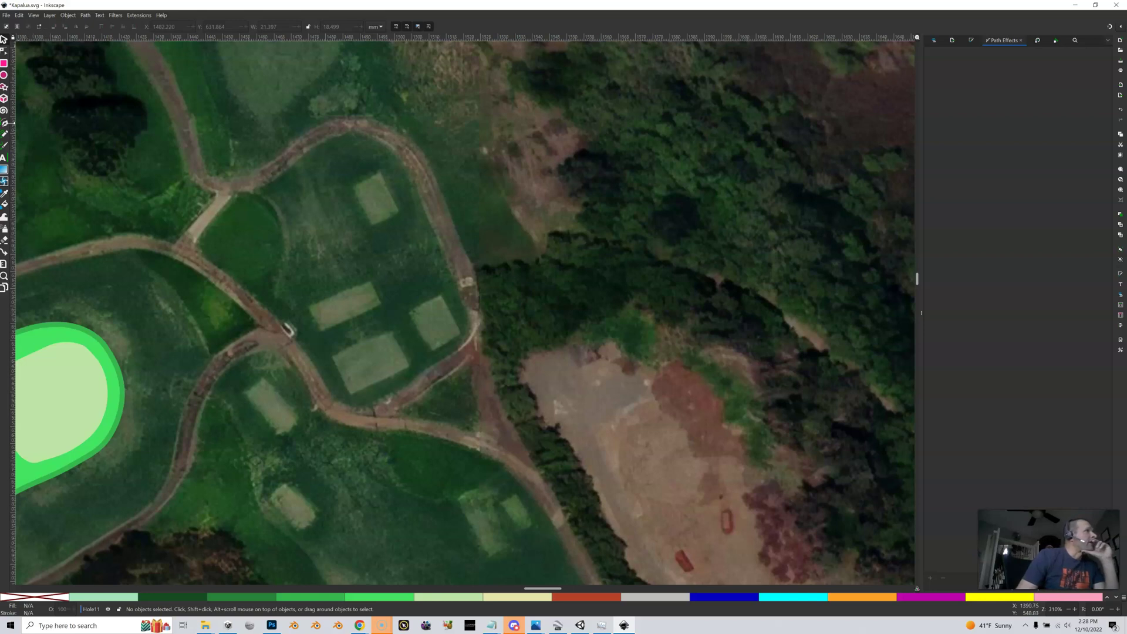
Set the Pen tool to Paraxial mode, then zoom out and pan to center the tees.
{"action": "left_click", "coordinate": [4, 124]}
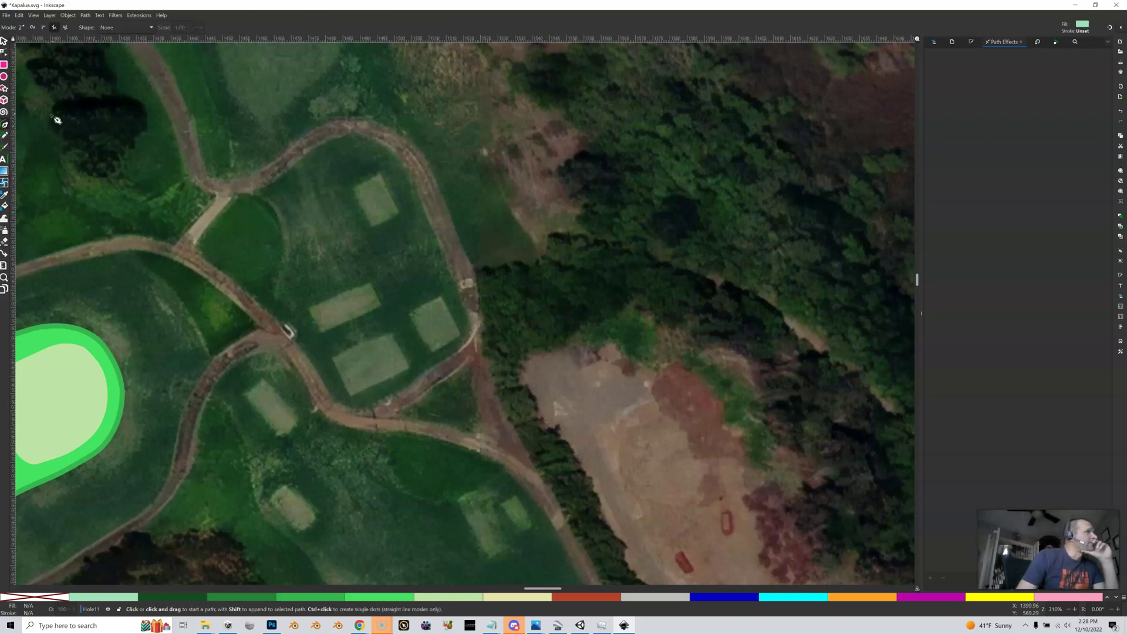
{"action": "left_click", "coordinate": [66, 28]}
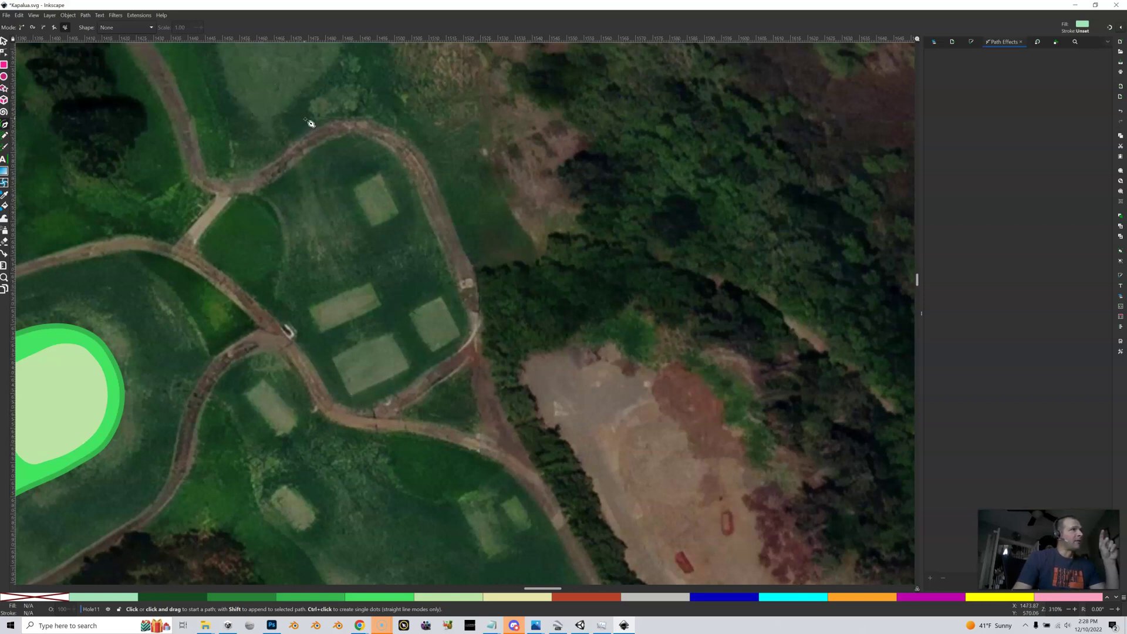
{"action": "key", "text": "minus"}
{"action": "left_click_drag", "start_coordinate": [311, 123], "coordinate": [411, 261]}
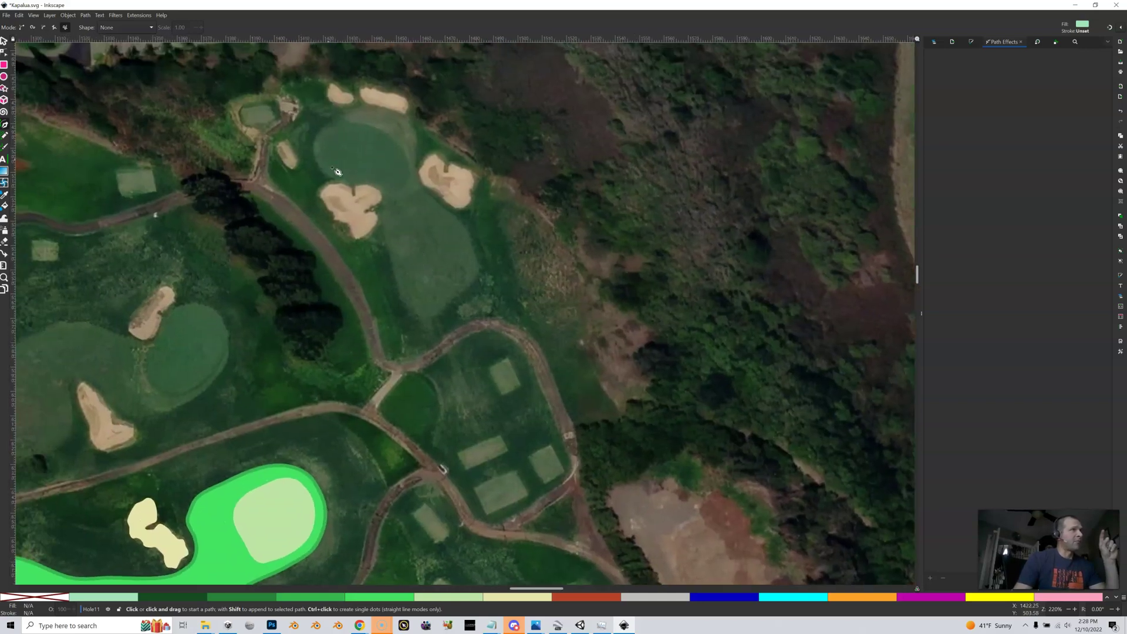
{"action": "mouse_move", "coordinate": [424, 232]}
{"action": "left_mouse_down"}
{"action": "mouse_move", "coordinate": [424, 203]}
{"action": "mouse_move", "coordinate": [427, 214]}
{"action": "left_mouse_up"}
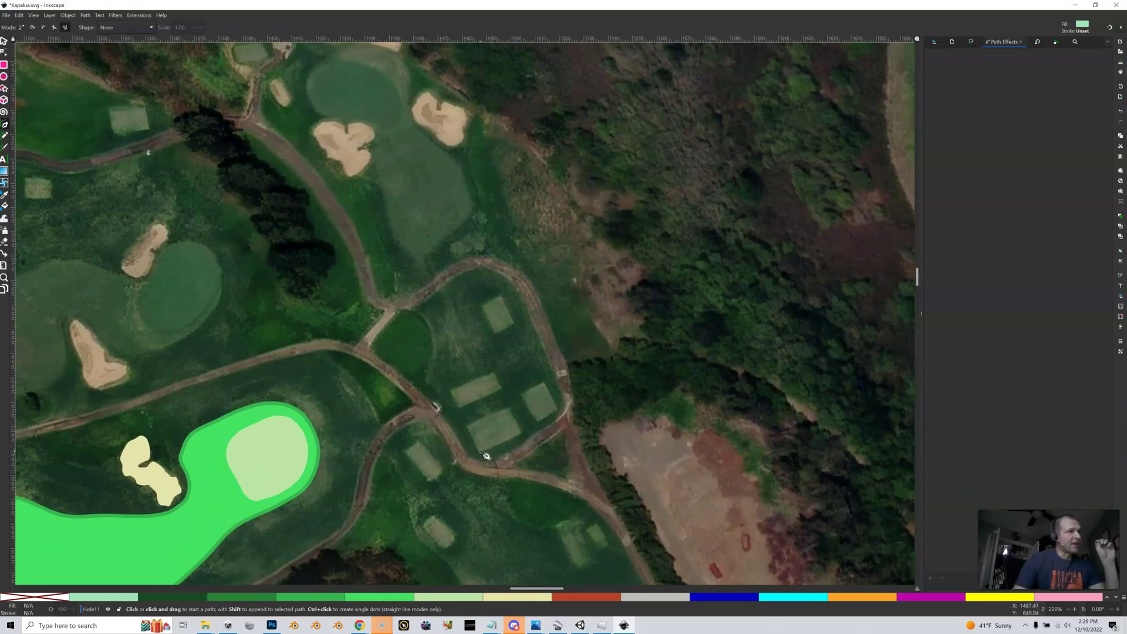
Trace the lowest tee box as a closed light-green shape, about 20.4 × 17.5 mm.
{"action": "left_click", "coordinate": [485, 455]}
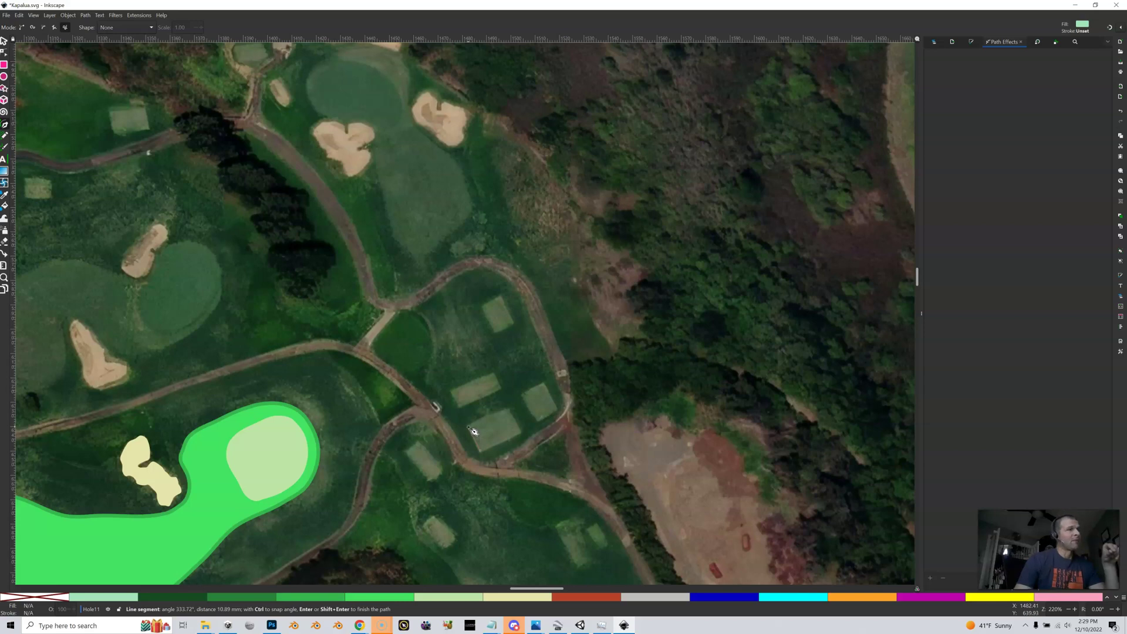
{"action": "left_click", "coordinate": [469, 427]}
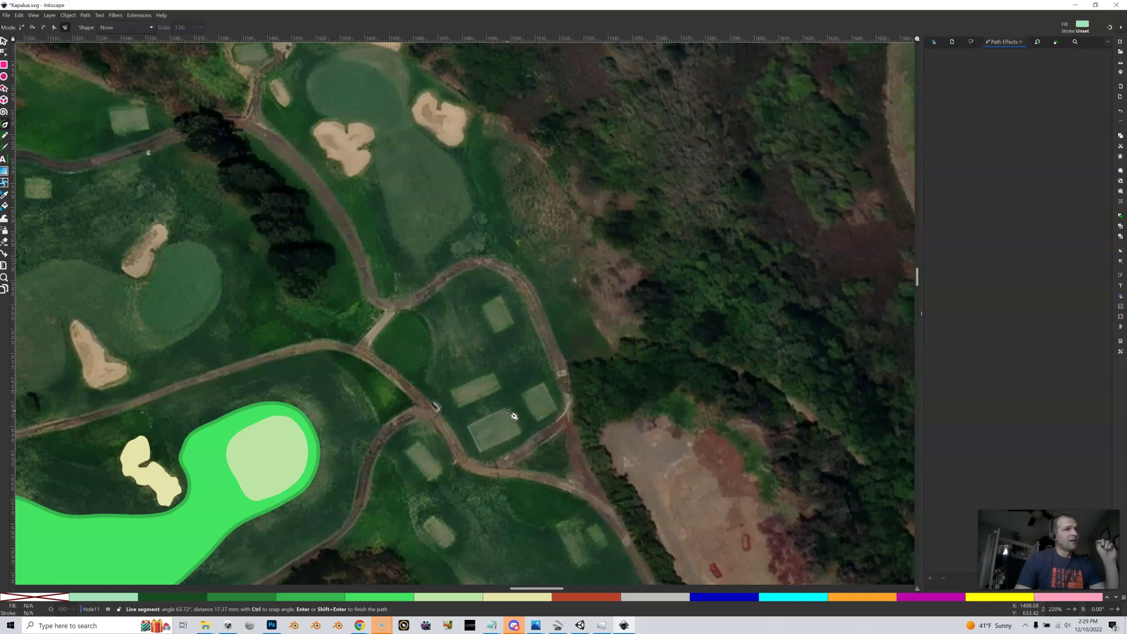
{"action": "left_click", "coordinate": [512, 415]}
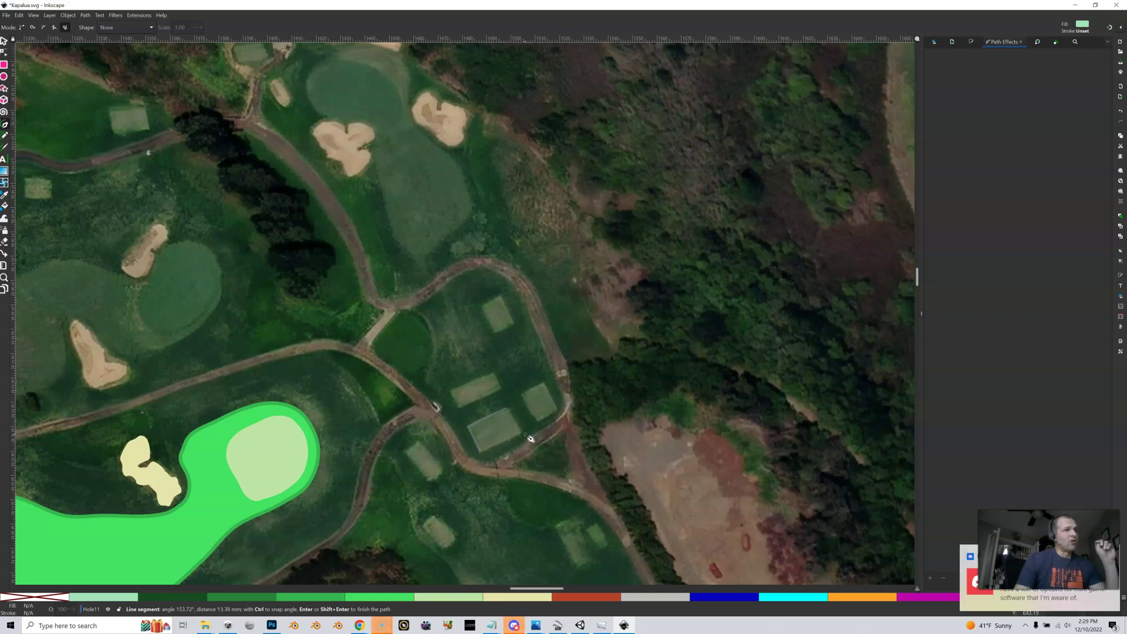
{"action": "left_click", "coordinate": [481, 451]}
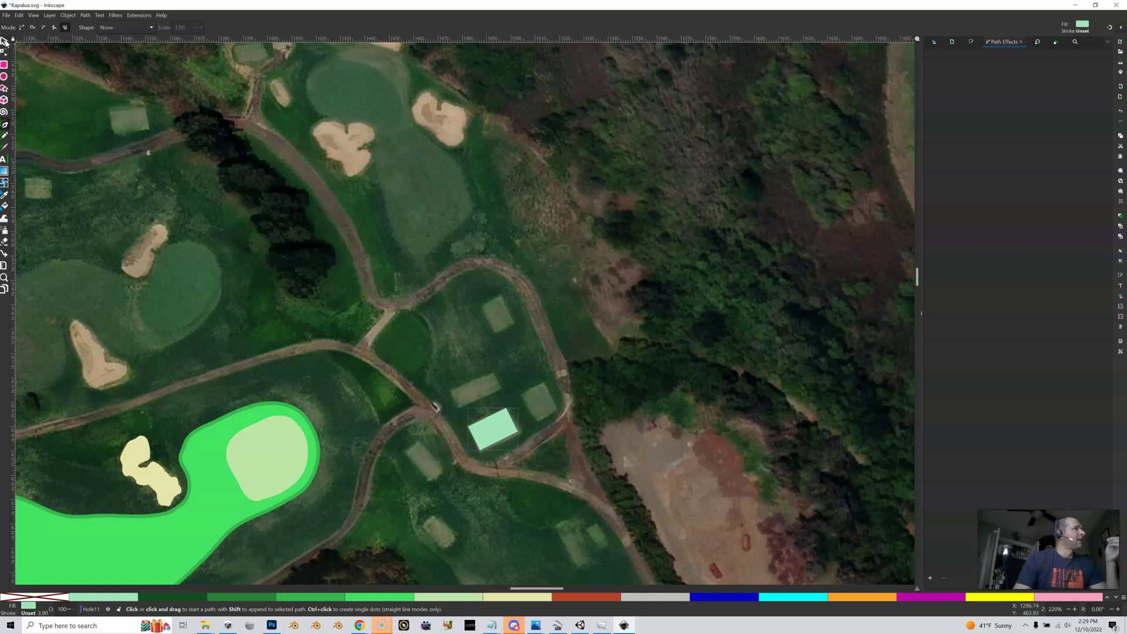
{"action": "left_click", "coordinate": [4, 41]}
Nudge the first tee box into place, then trace the smaller tee box above-right as a light-green shape.
{"action": "left_click_drag", "start_coordinate": [499, 434], "coordinate": [501, 435]}
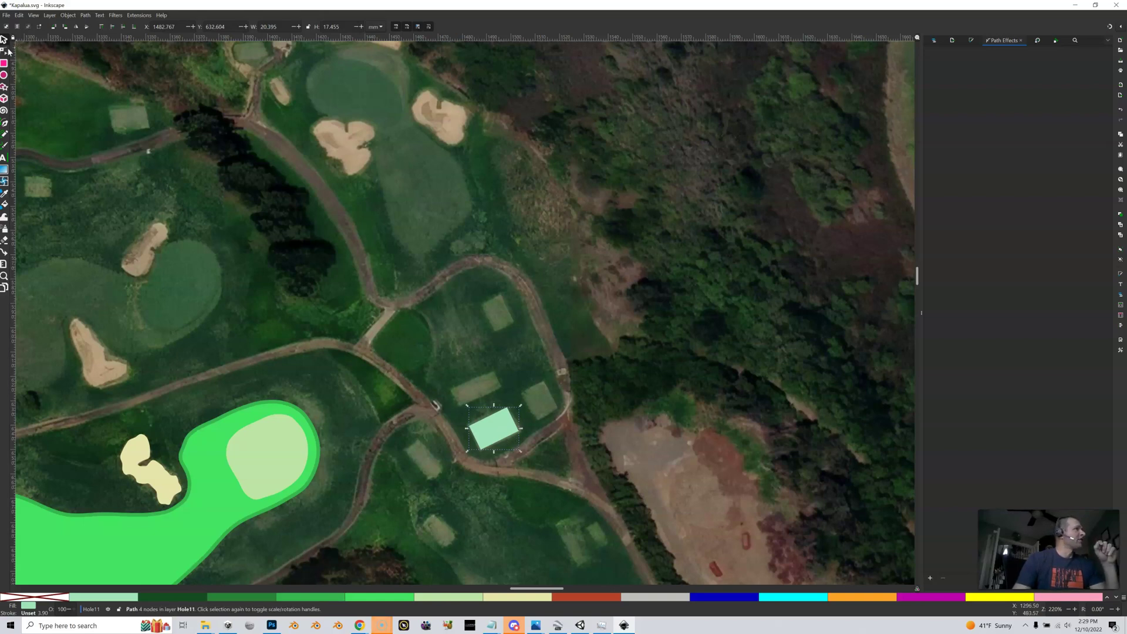
{"action": "key", "text": "b"}
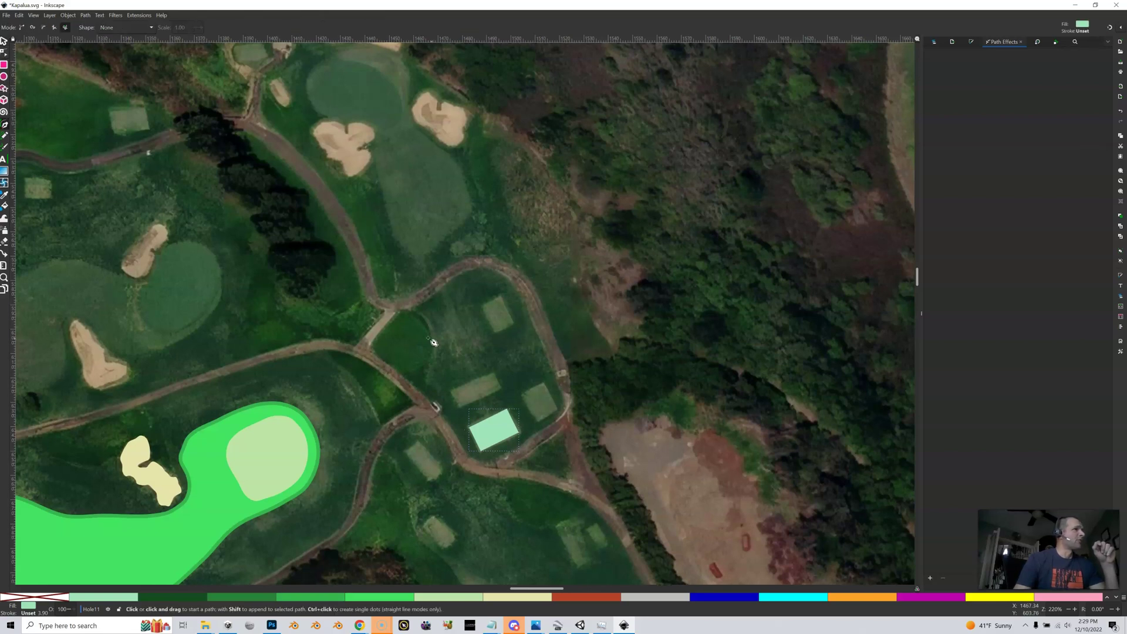
{"action": "left_click", "coordinate": [543, 424]}
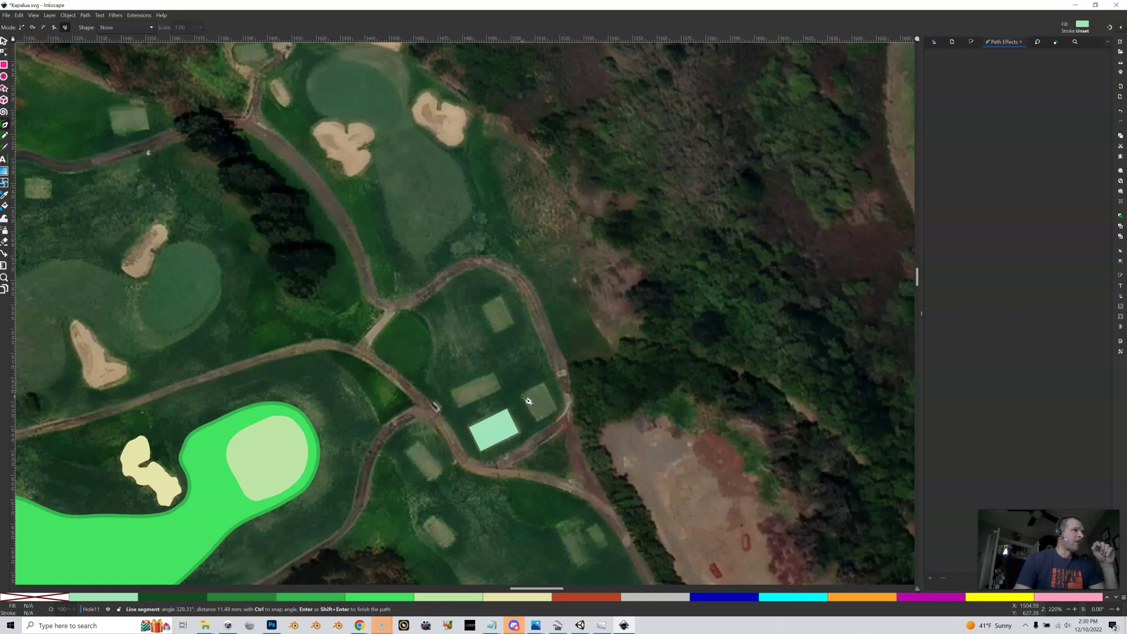
{"action": "left_click", "coordinate": [527, 400]}
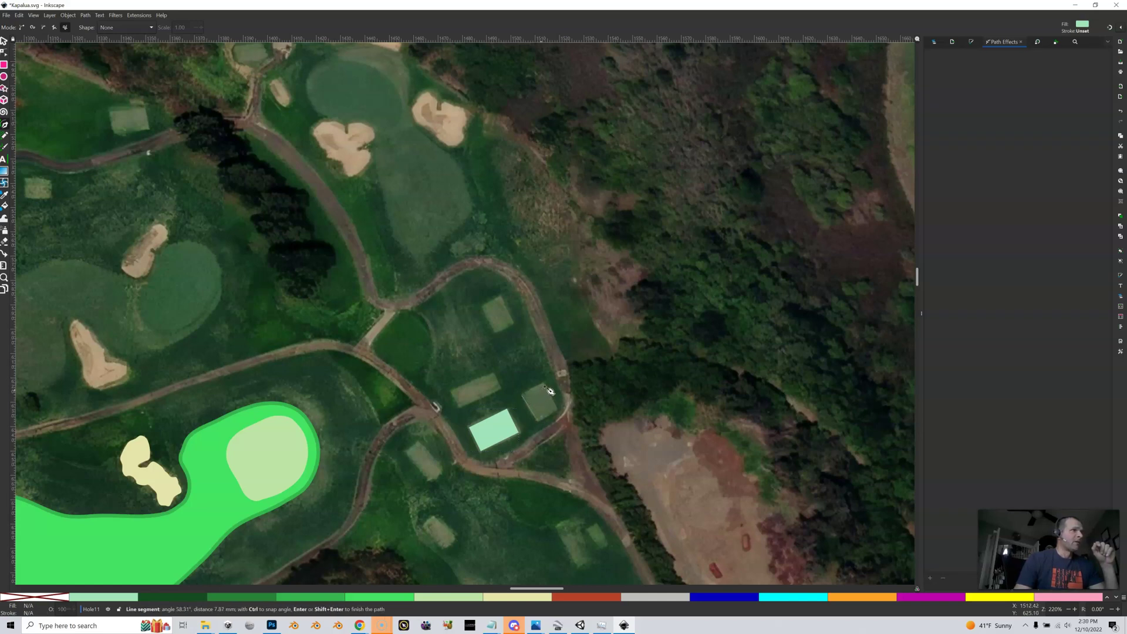
{"action": "left_click", "coordinate": [548, 388]}
{"action": "left_click", "coordinate": [541, 424]}
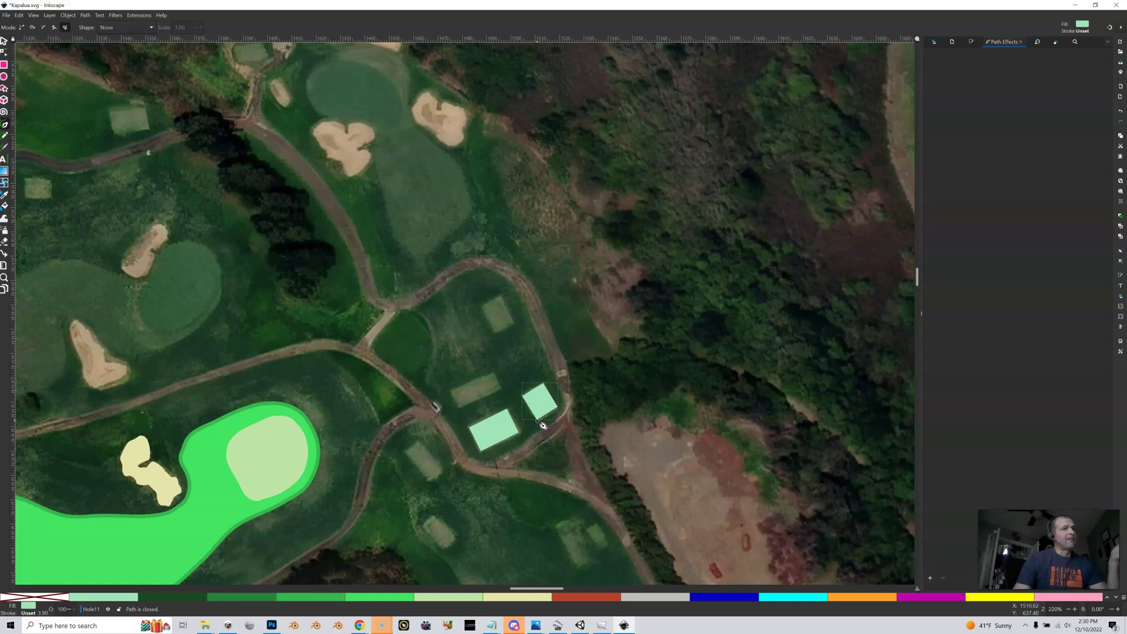
Zoom in to 878% and pan to frame the two traced tee boxes.
{"action": "key", "text": "plus"}
{"action": "key", "text": "plus"}
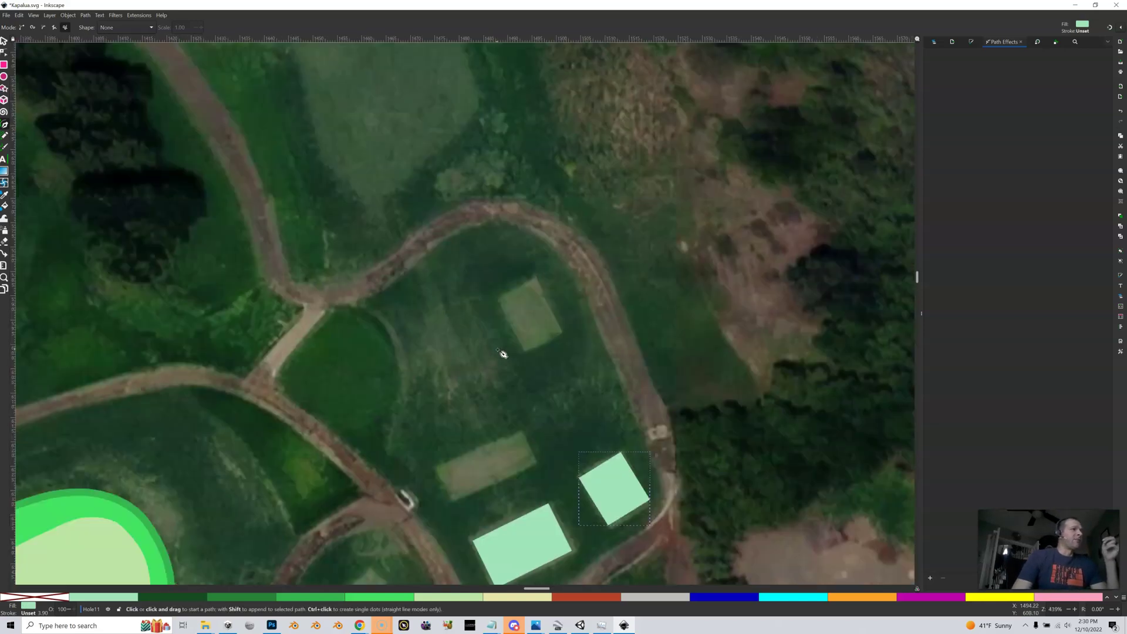
{"action": "left_click_drag", "start_coordinate": [503, 354], "coordinate": [388, 159]}
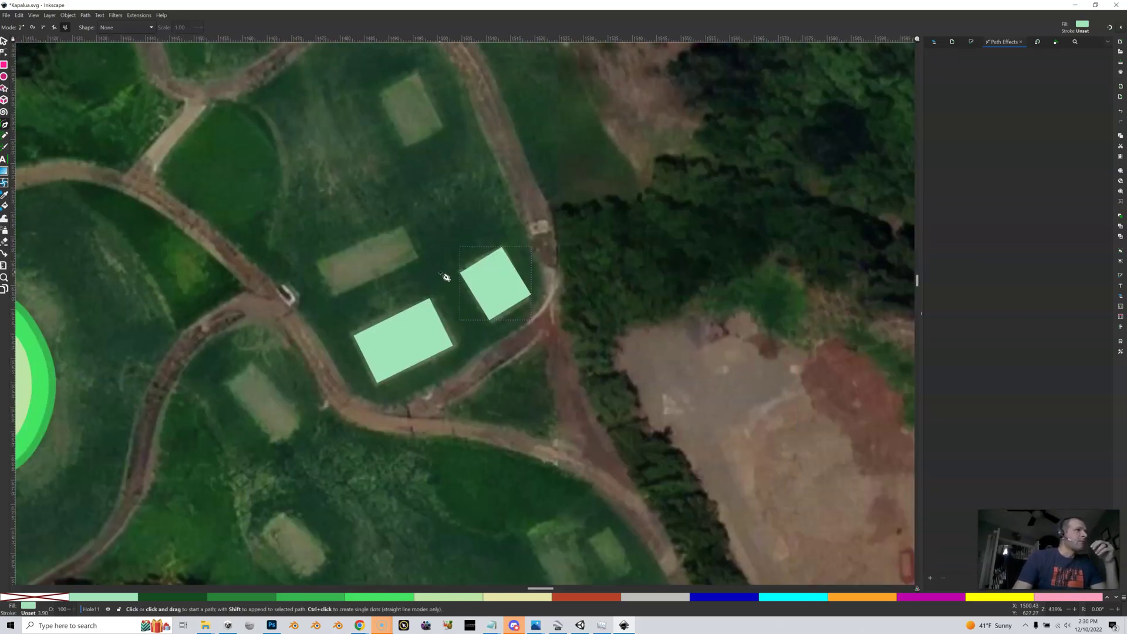
{"action": "key", "text": "plus"}
{"action": "key", "text": "plus"}
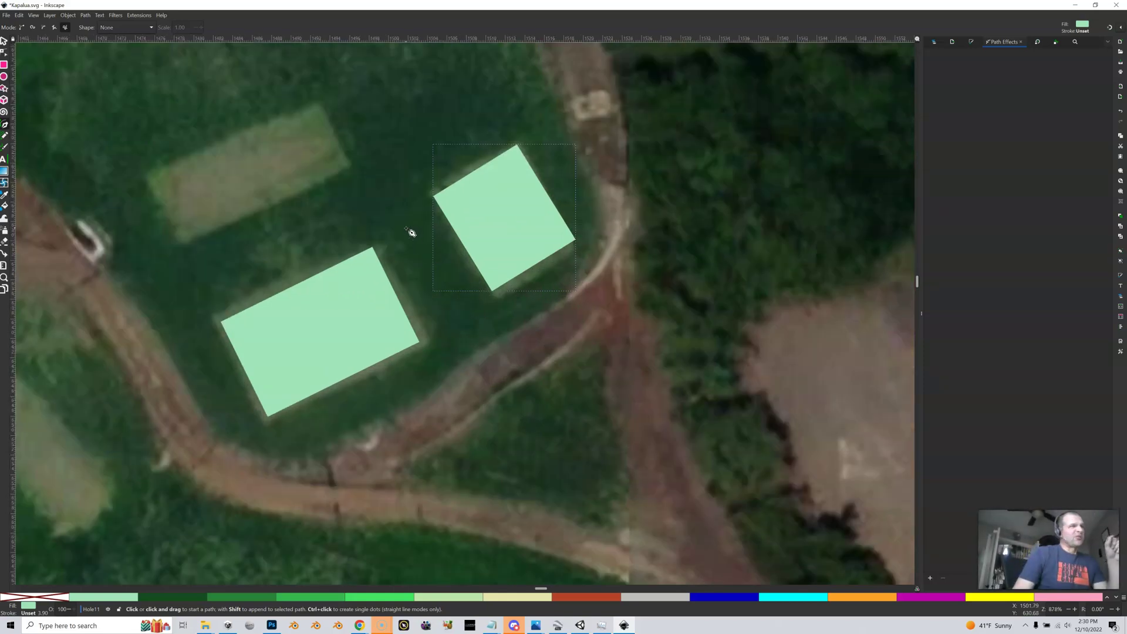
{"action": "left_click_drag", "start_coordinate": [410, 231], "coordinate": [418, 254]}
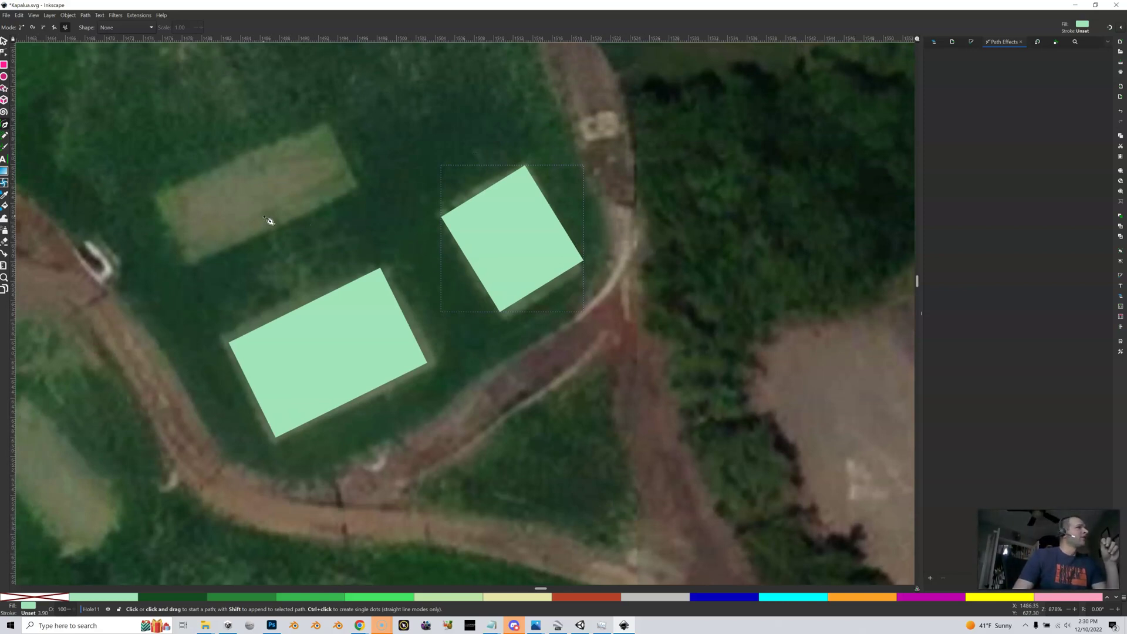
{"action": "left_click", "coordinate": [935, 42]}
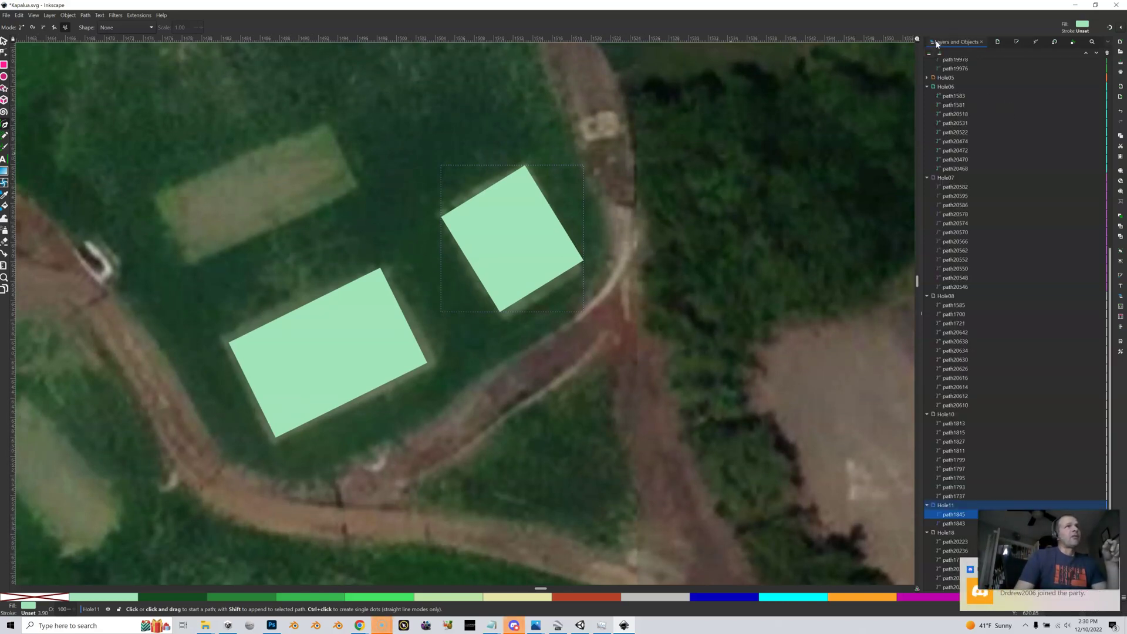
{"action": "left_click", "coordinate": [996, 43]}
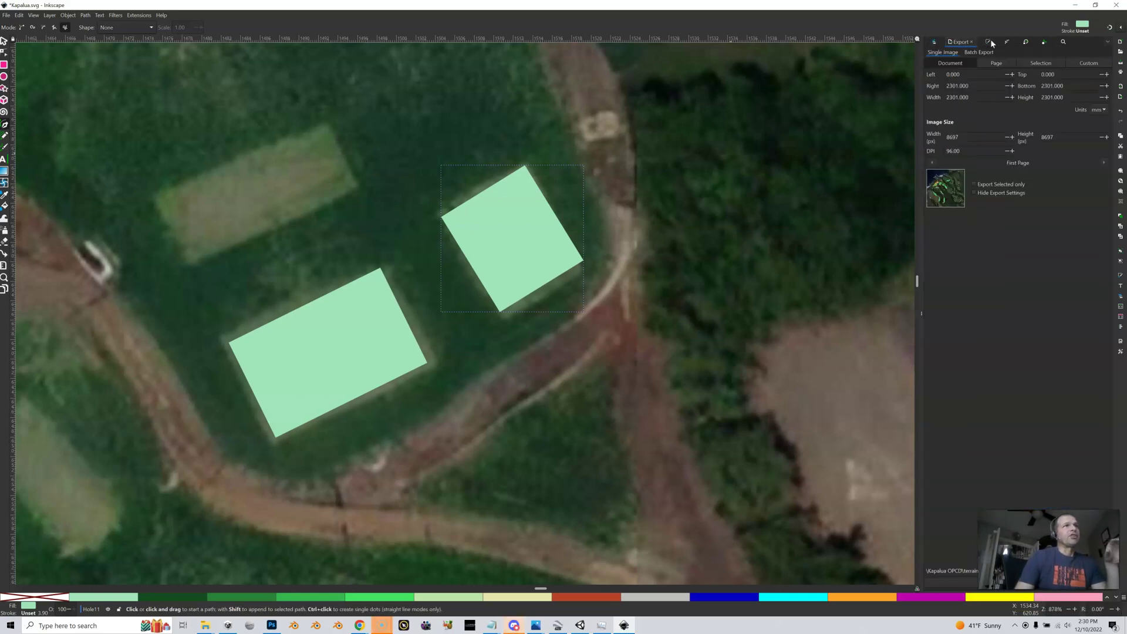
{"action": "left_click", "coordinate": [989, 41]}
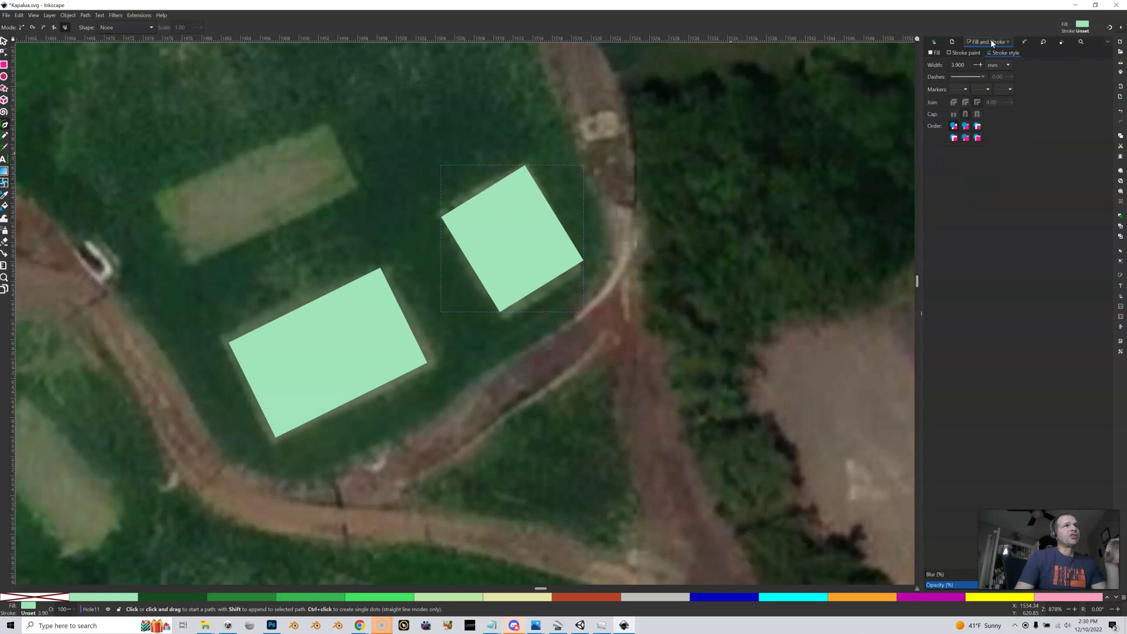
{"action": "left_click", "coordinate": [1025, 41]}
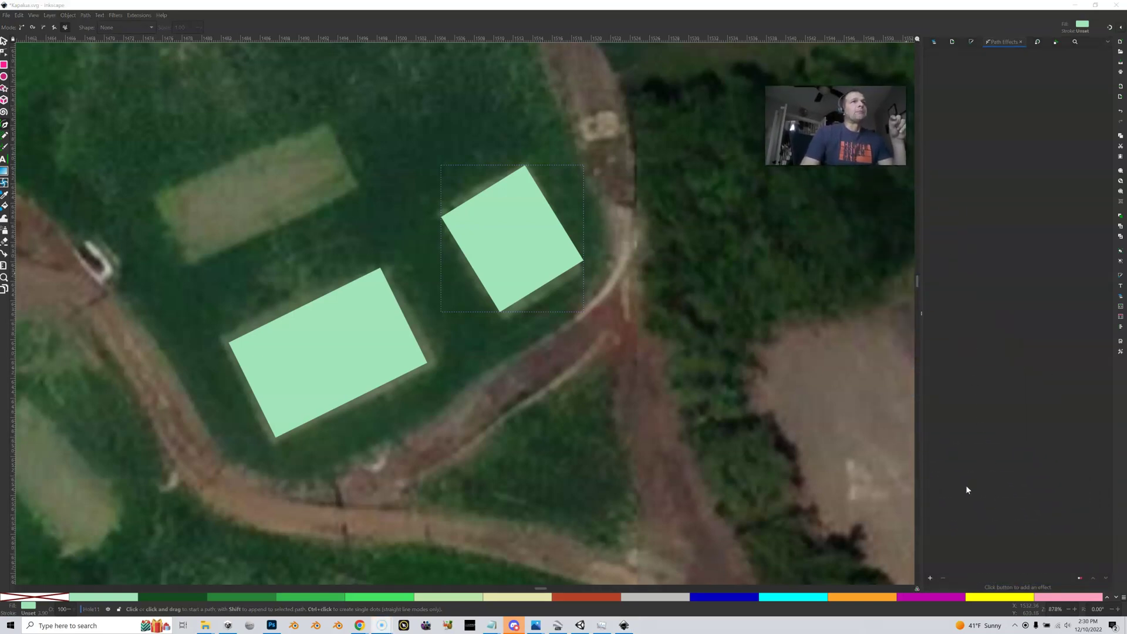
Add Corners (Fillet/Chamfer) from the Path Effects chooser to the small square tee box.
{"action": "left_click", "coordinate": [929, 579]}
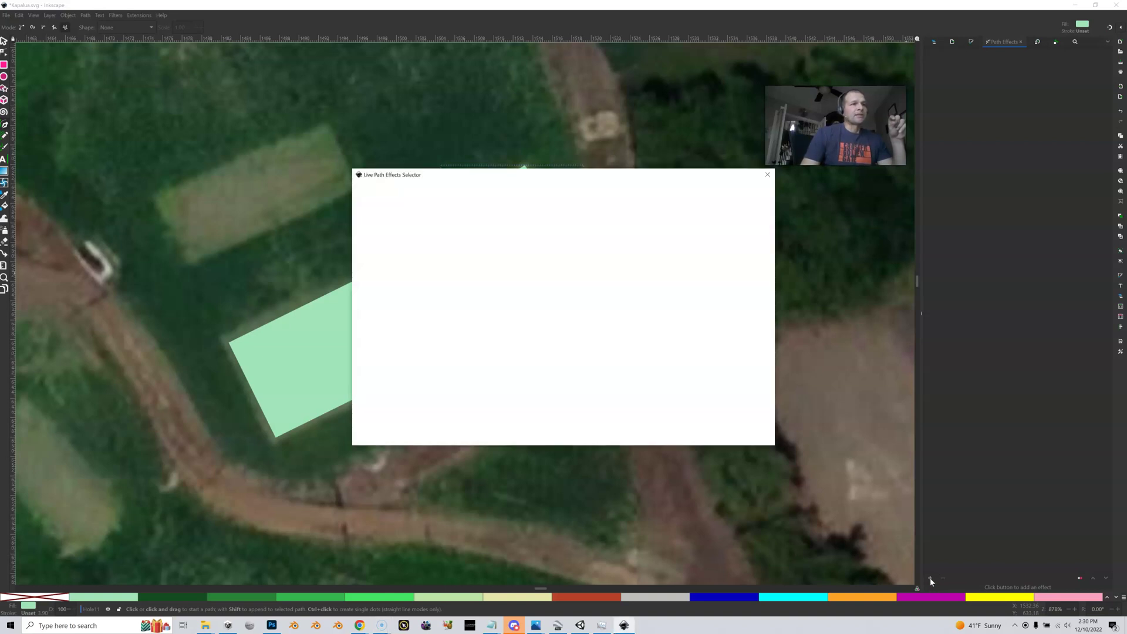
{"action": "left_click_drag", "start_coordinate": [592, 179], "coordinate": [710, 182]}
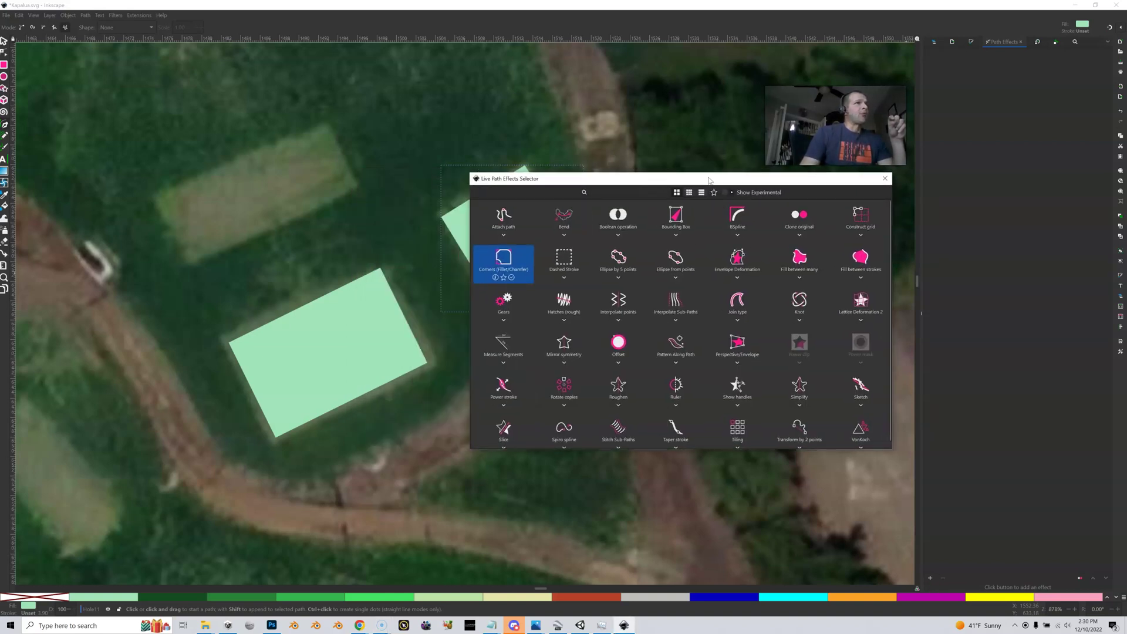
{"action": "left_click", "coordinate": [509, 269]}
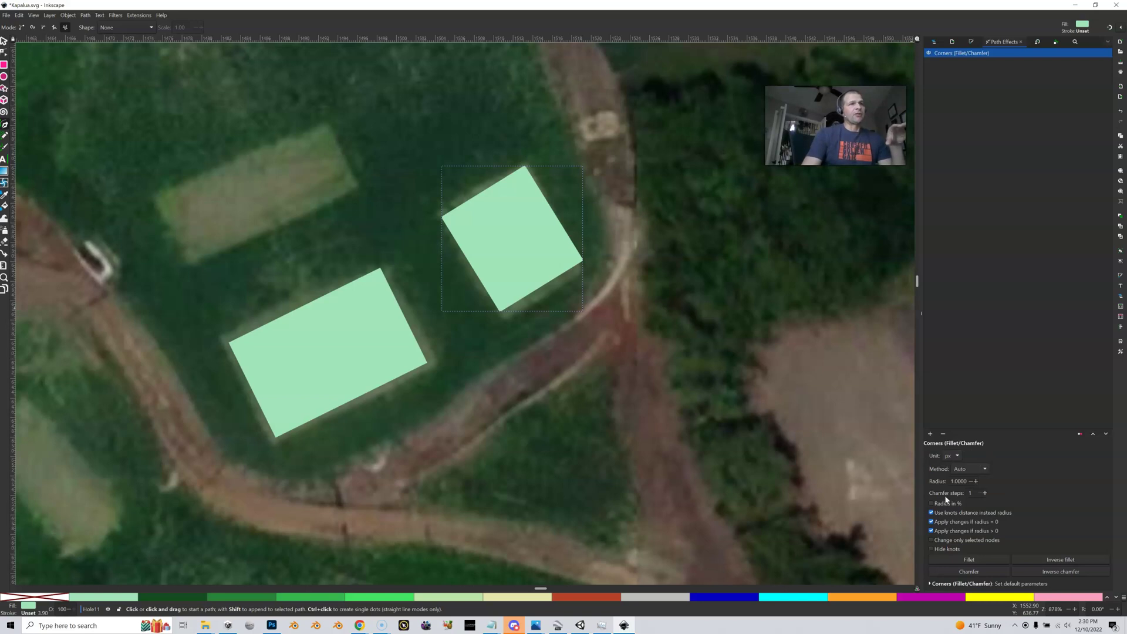
{"action": "left_click", "coordinate": [957, 457]}
{"action": "left_click", "coordinate": [958, 457]}
{"action": "left_click", "coordinate": [988, 469]}
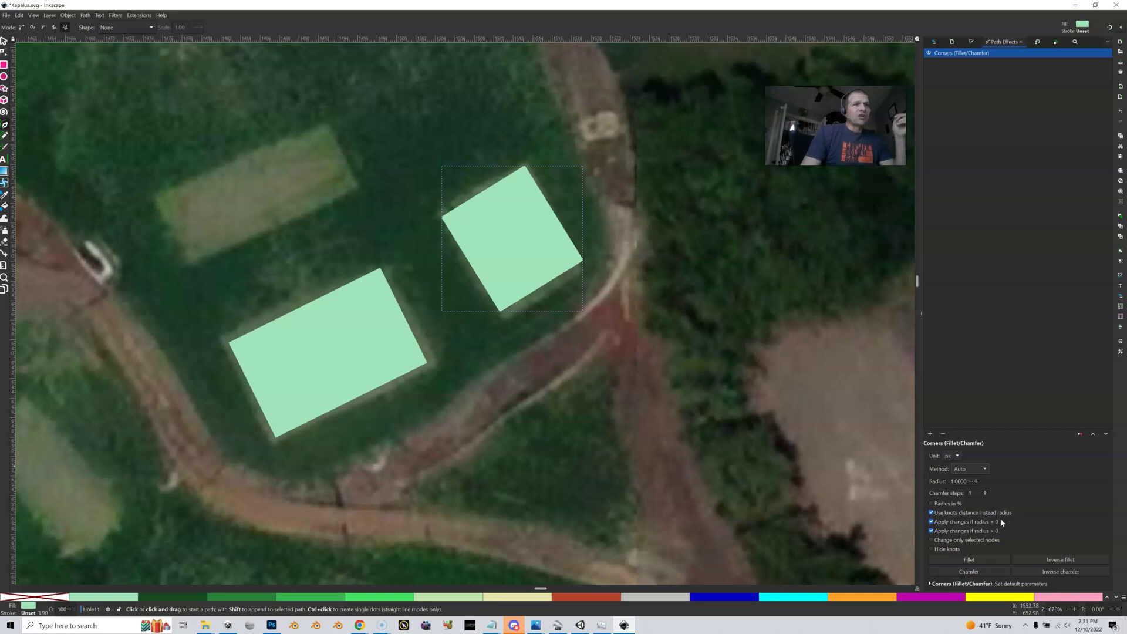
Expand the 'Corners (Fillet/Chamfer): Set default parameters' section in the Path Effects panel.
{"action": "left_click", "coordinate": [930, 583]}
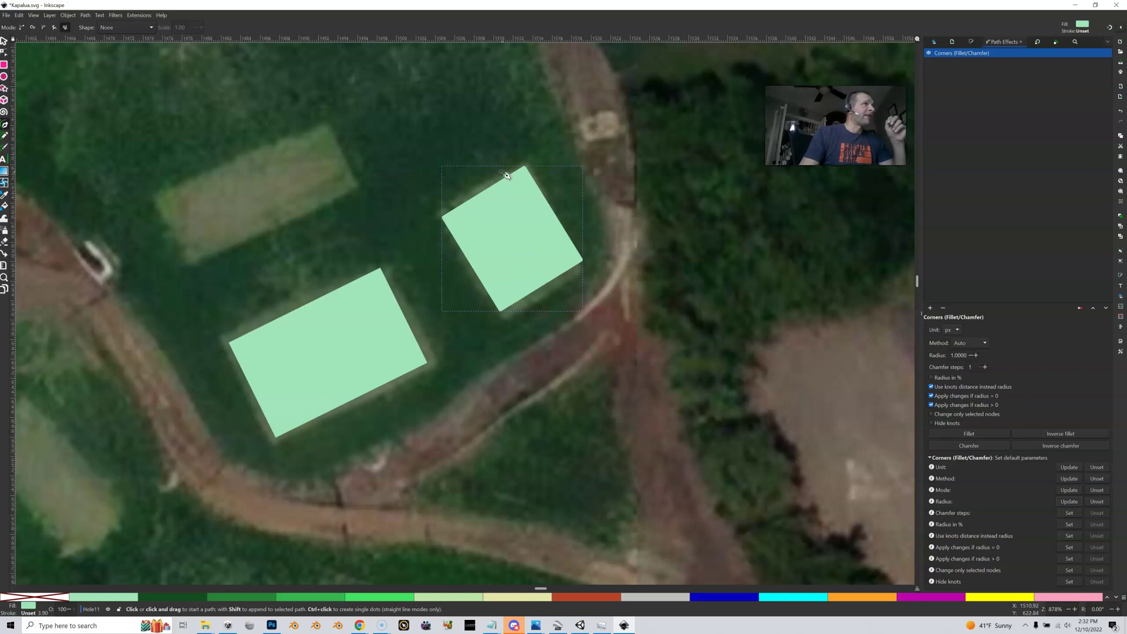
Zoom in on the square's rounded corners, zoom back out, and select the larger rectangular tee box.
{"action": "left_click", "coordinate": [494, 150]}
{"action": "scroll", "coordinate": [490, 203], "scroll_direction": "up", "scroll_amount": 3}
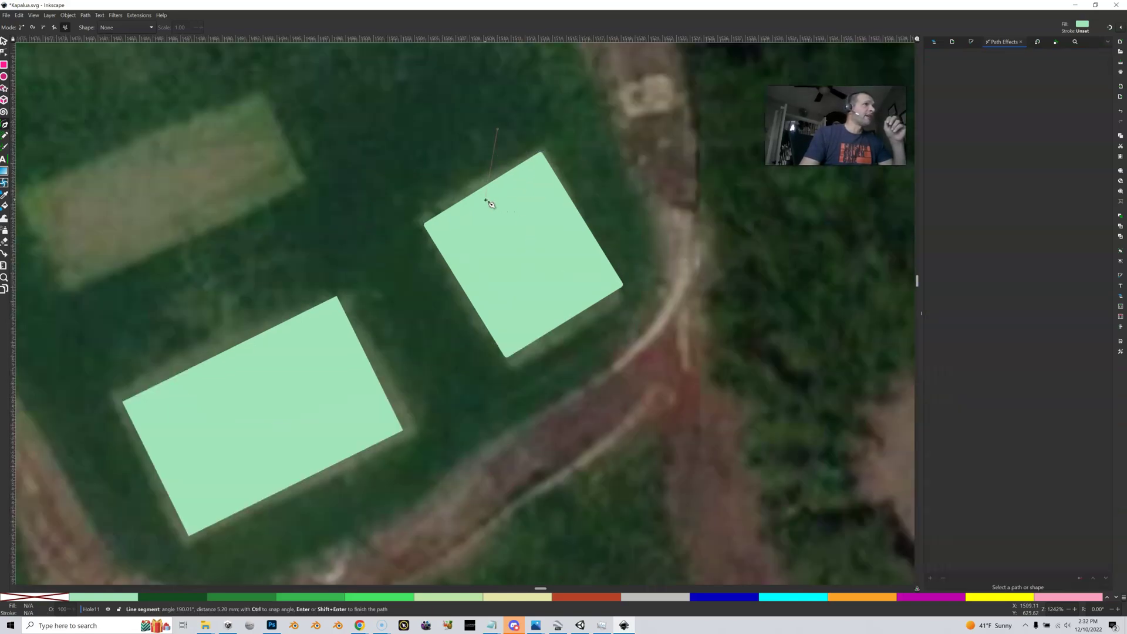
{"action": "left_click", "coordinate": [5, 40]}
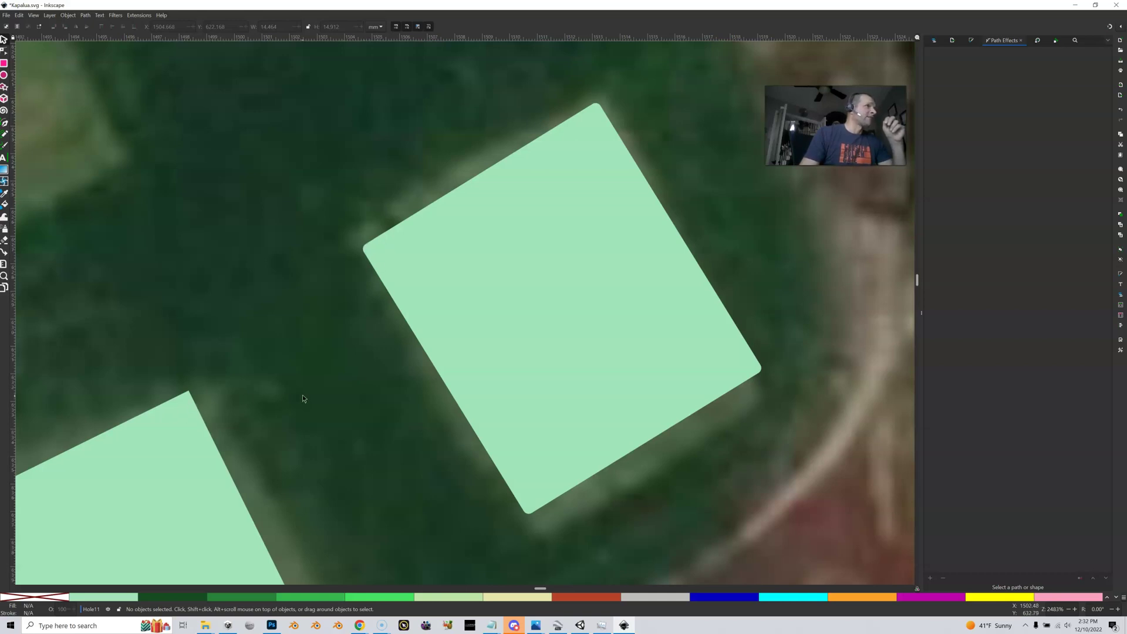
{"action": "left_click_drag", "start_coordinate": [302, 394], "coordinate": [445, 314]}
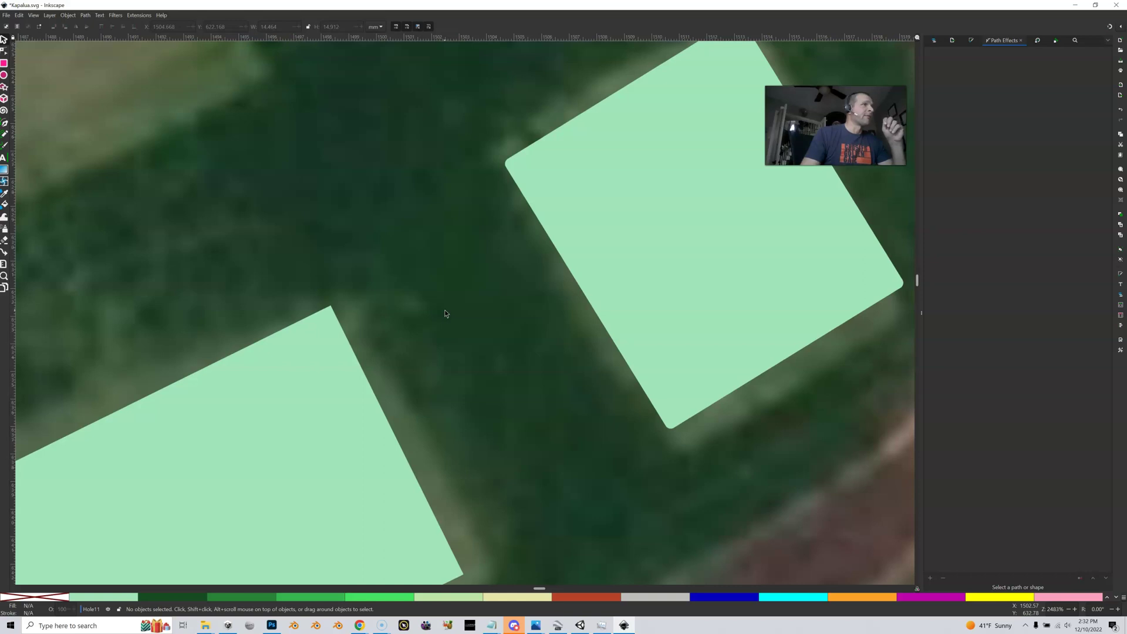
{"action": "key", "text": "minus"}
{"action": "key", "text": "minus"}
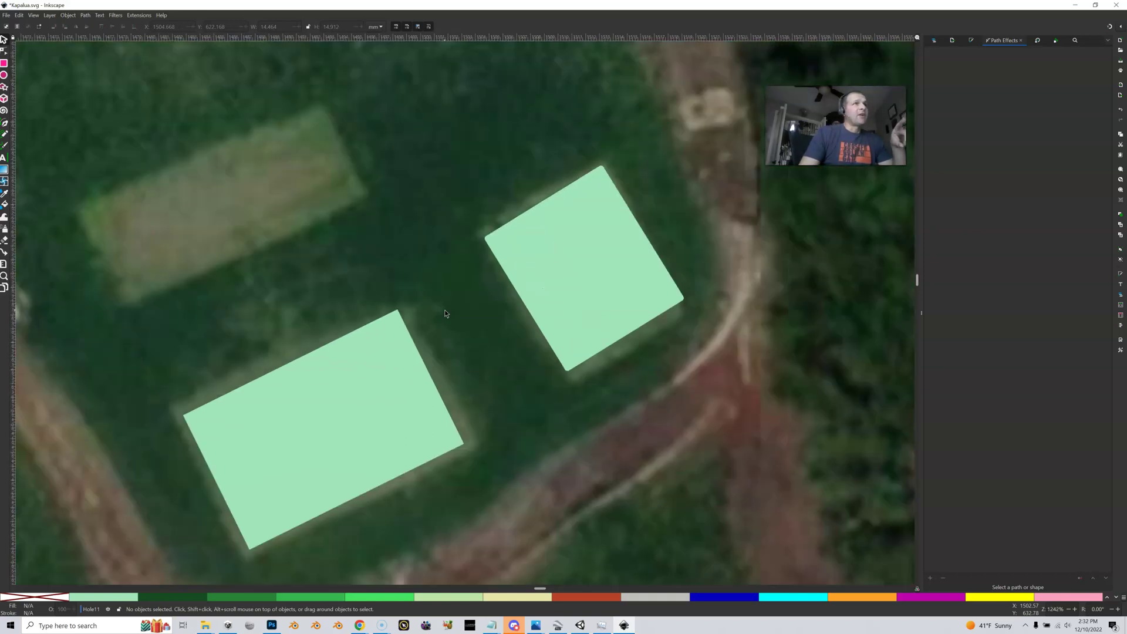
{"action": "left_click", "coordinate": [388, 370]}
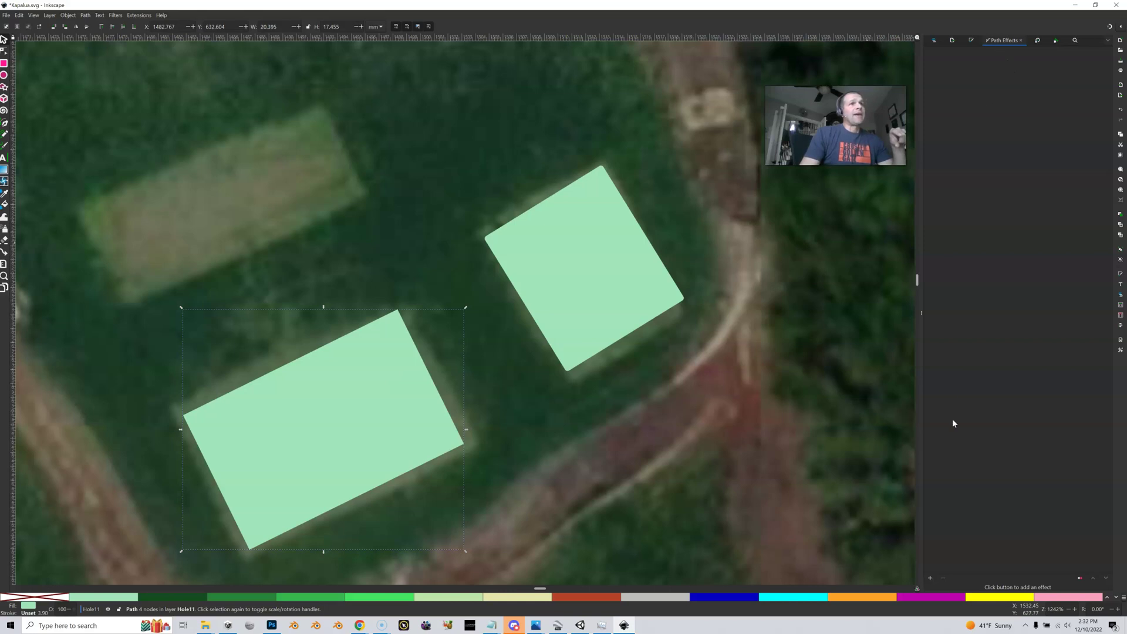
Apply the Corners (Fillet/Chamfer) path effect to the selected larger rectangle.
{"action": "left_click", "coordinate": [929, 577]}
{"action": "left_click", "coordinate": [494, 261]}
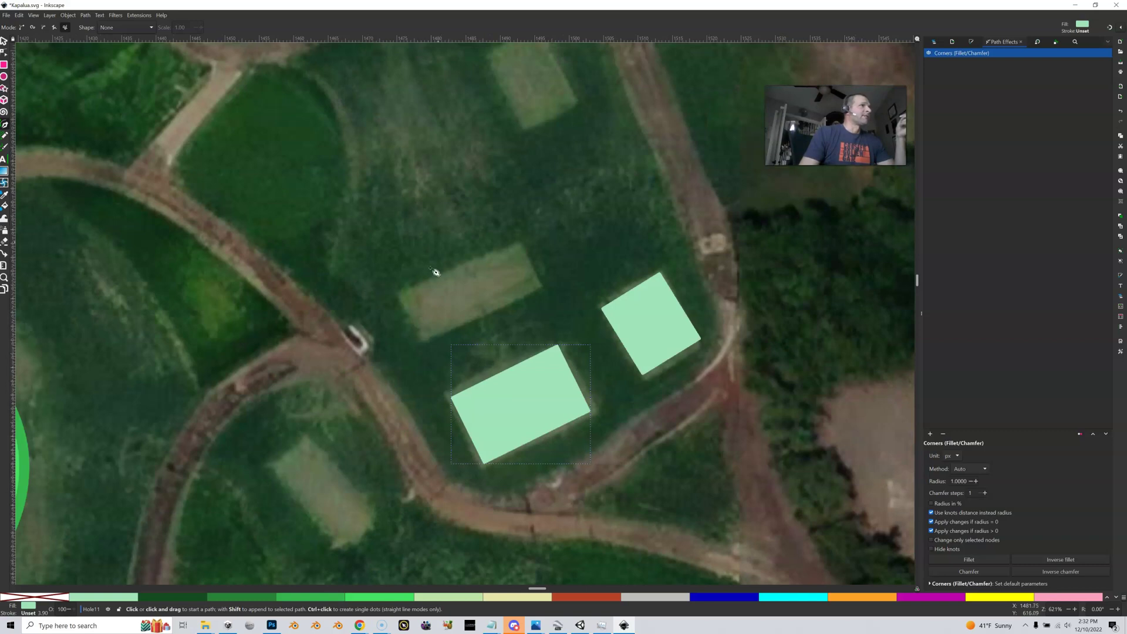
Trace a closed light-green outline with the Pen over the pale patch at upper left.
{"action": "left_click", "coordinate": [404, 295]}
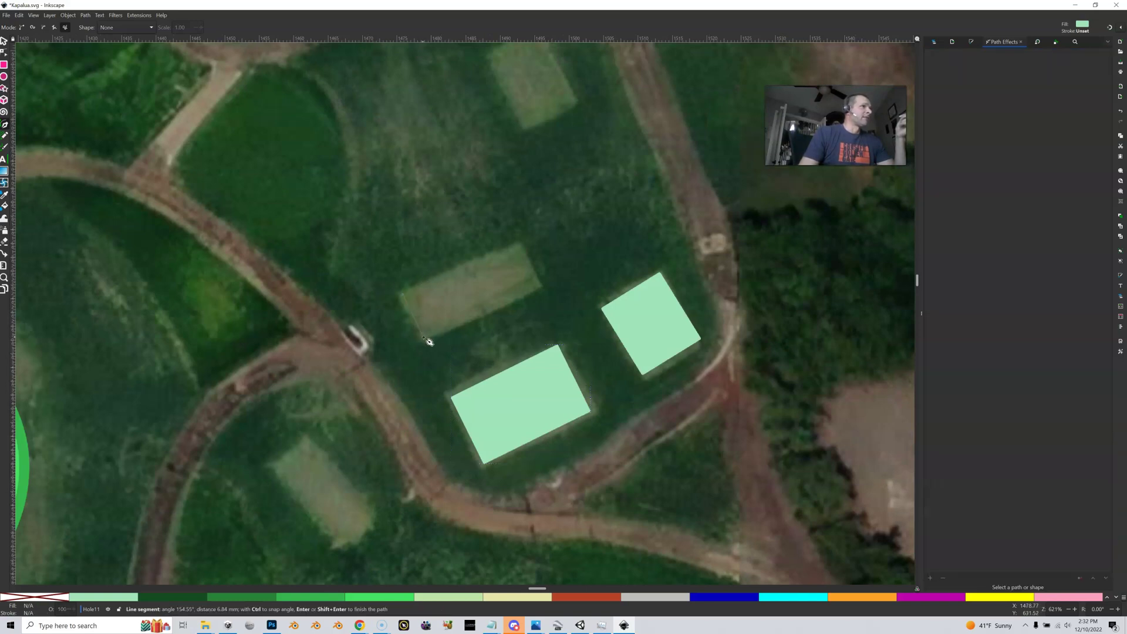
{"action": "left_click", "coordinate": [423, 339]}
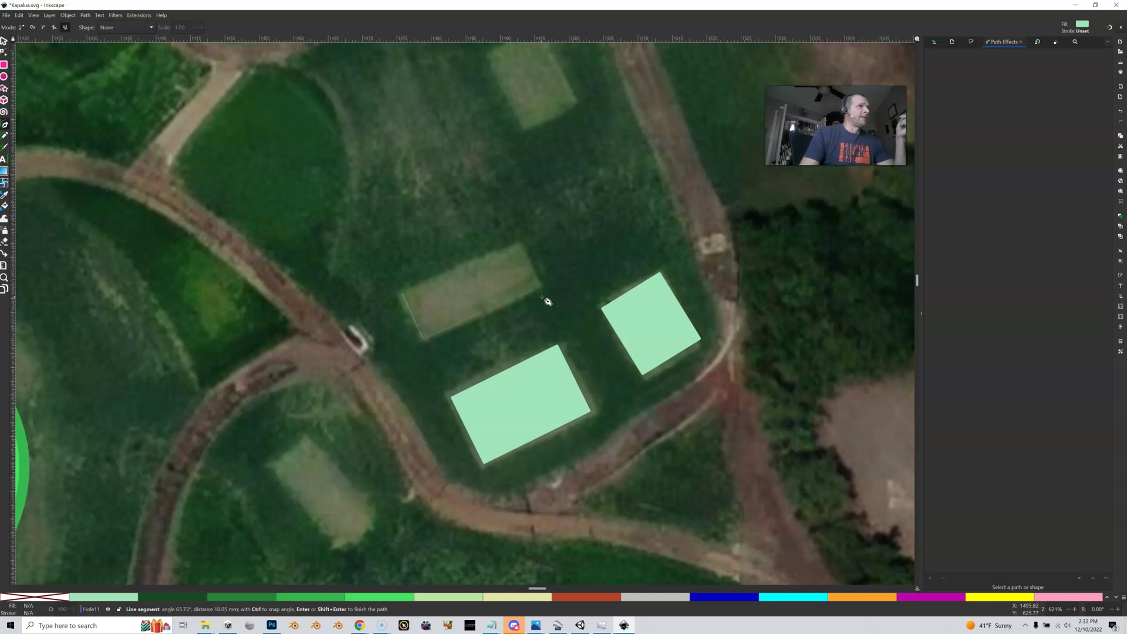
{"action": "left_click", "coordinate": [403, 295]}
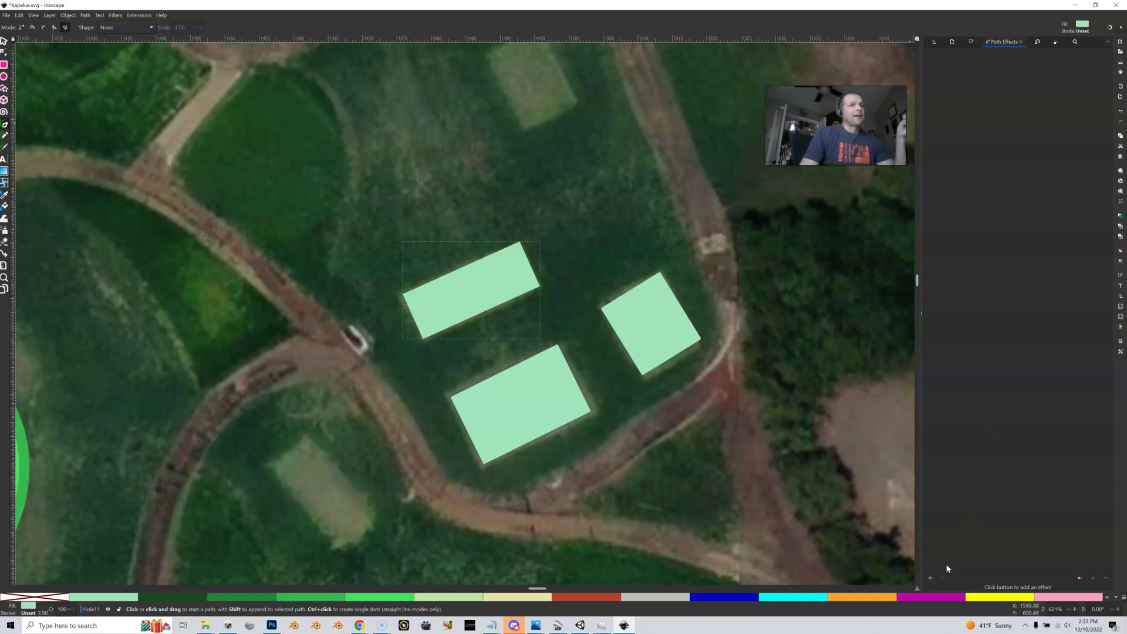
Add Corners (Fillet/Chamfer) to the new tee box, then deselect it.
{"action": "left_click", "coordinate": [930, 578]}
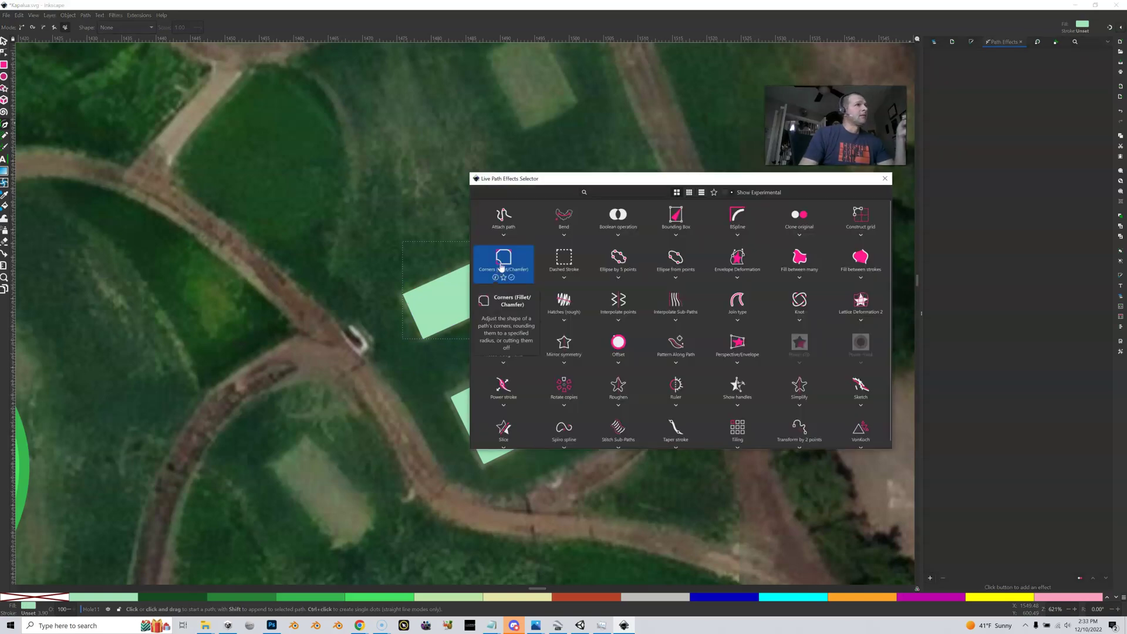
{"action": "key", "text": "Escape"}
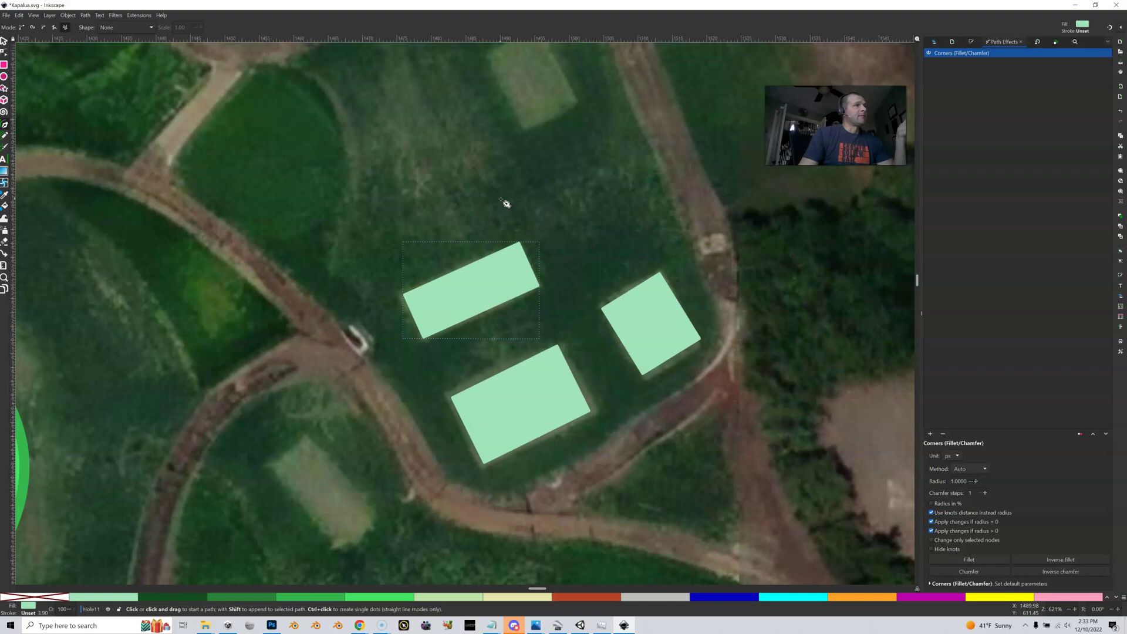
{"action": "key", "text": "Escape"}
{"action": "key", "text": "Escape"}
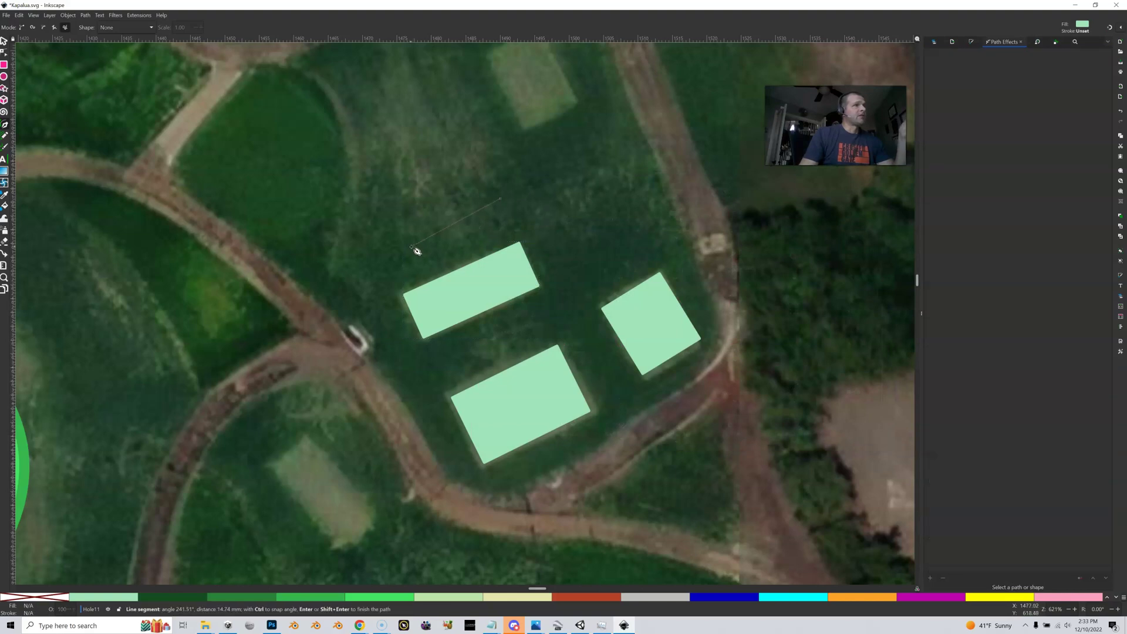